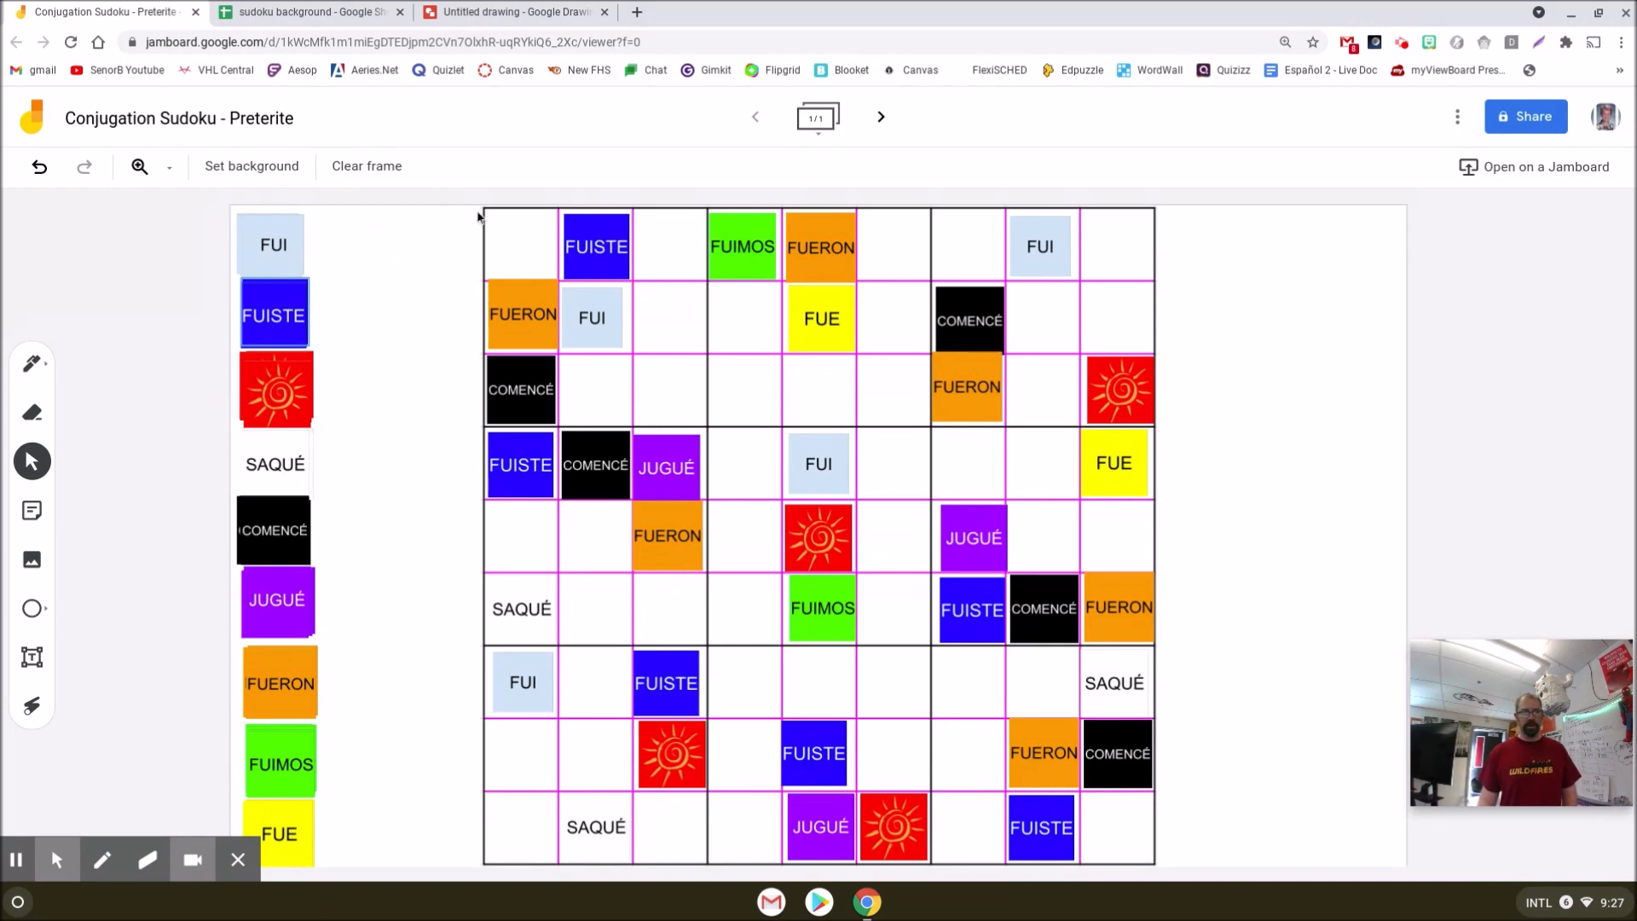
Review the blank grid in the sudoku background spreadsheet, the test square drawing and the Conjugation Sudoku board
{"action": "left_click", "coordinate": [311, 12]}
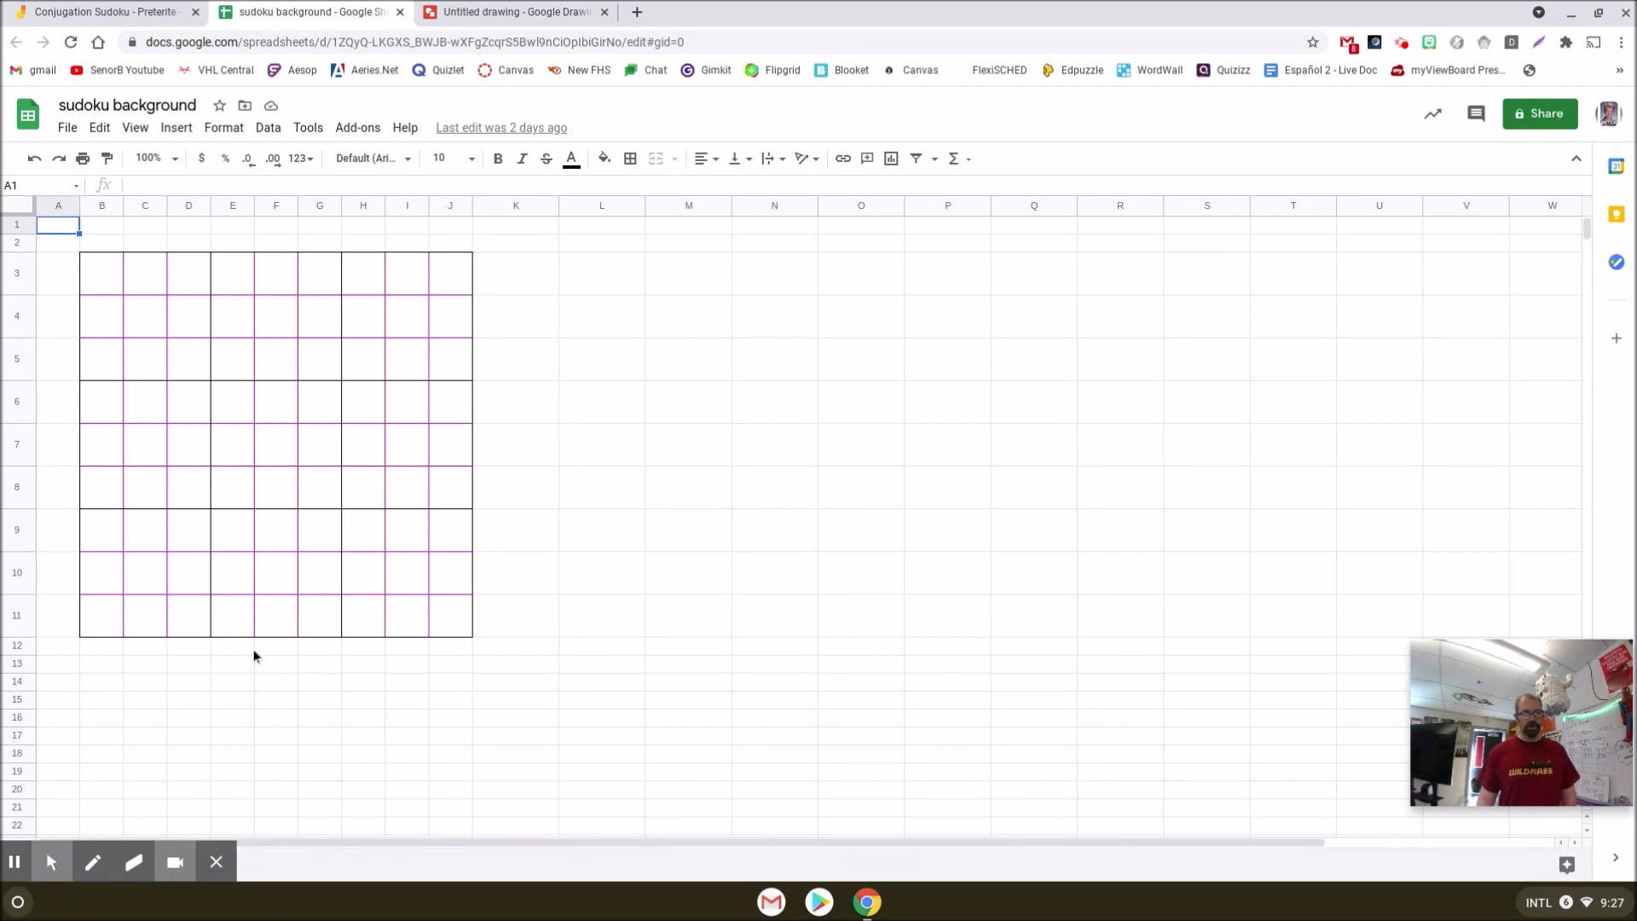
{"action": "left_click", "coordinate": [498, 10]}
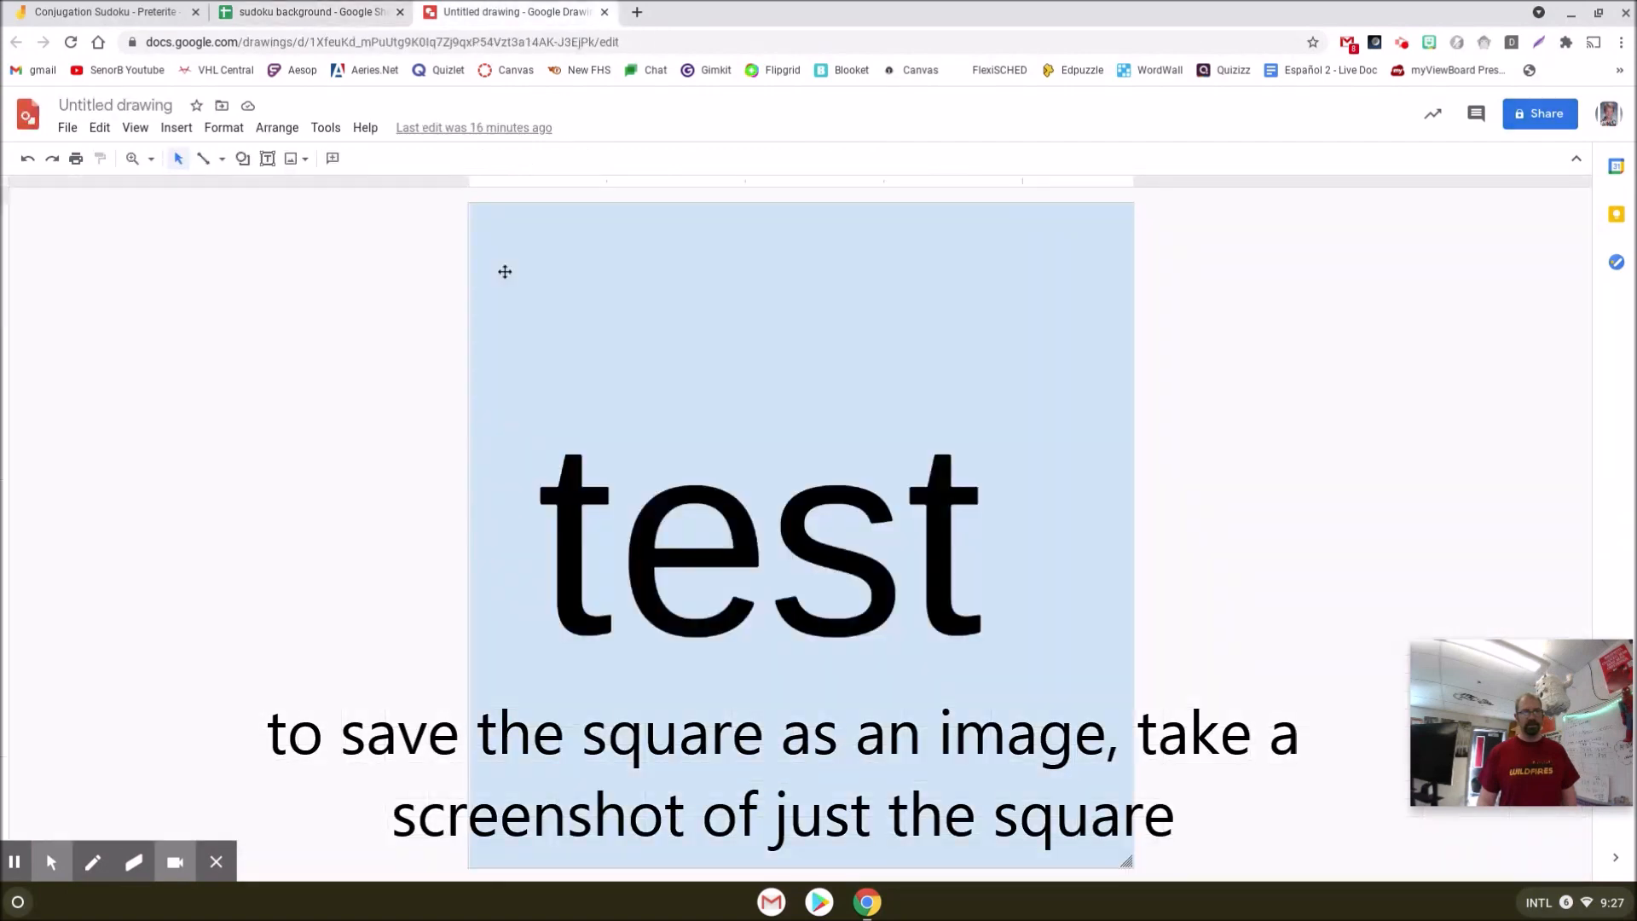
{"action": "left_click", "coordinate": [156, 12]}
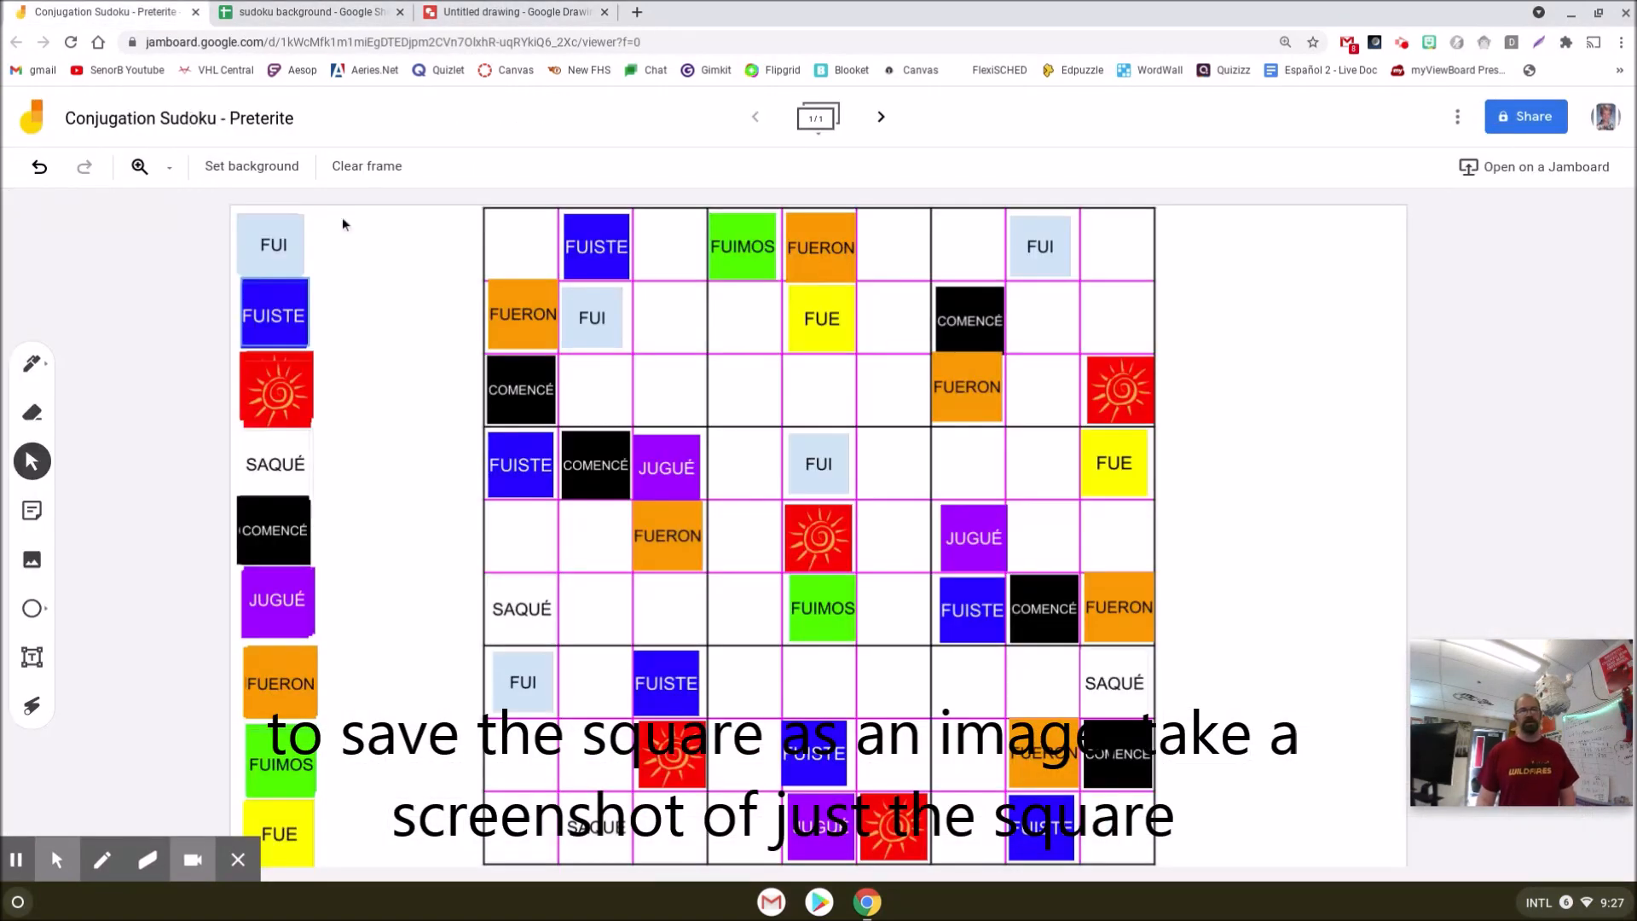
{"action": "left_click", "coordinate": [279, 7]}
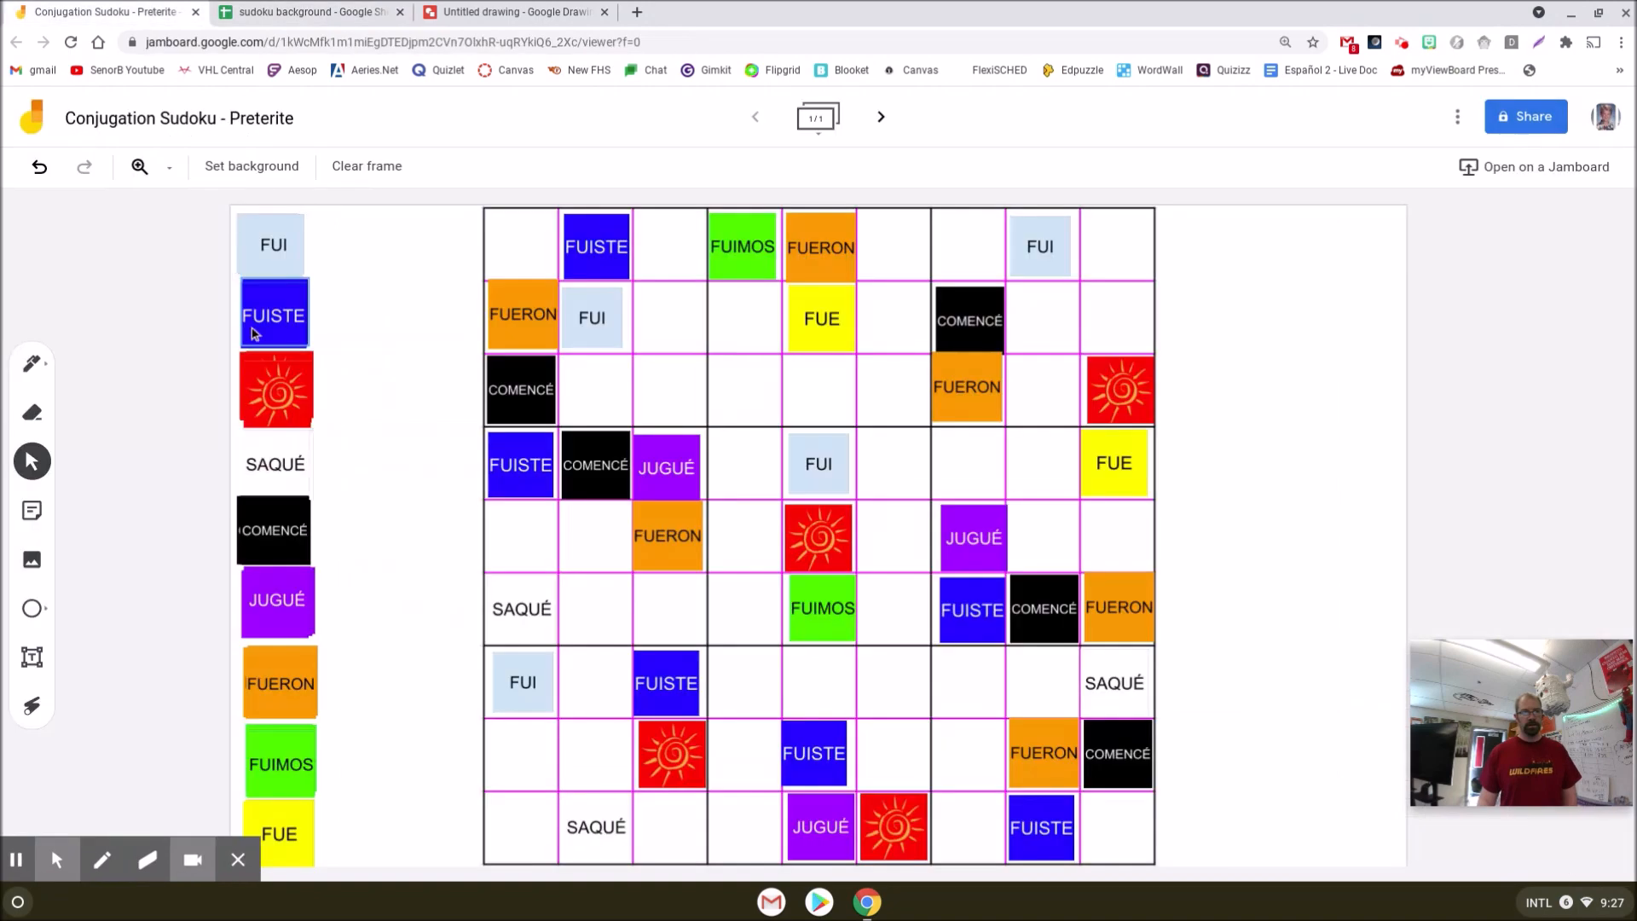
{"action": "left_click", "coordinate": [102, 12]}
{"action": "left_click", "coordinate": [484, 12]}
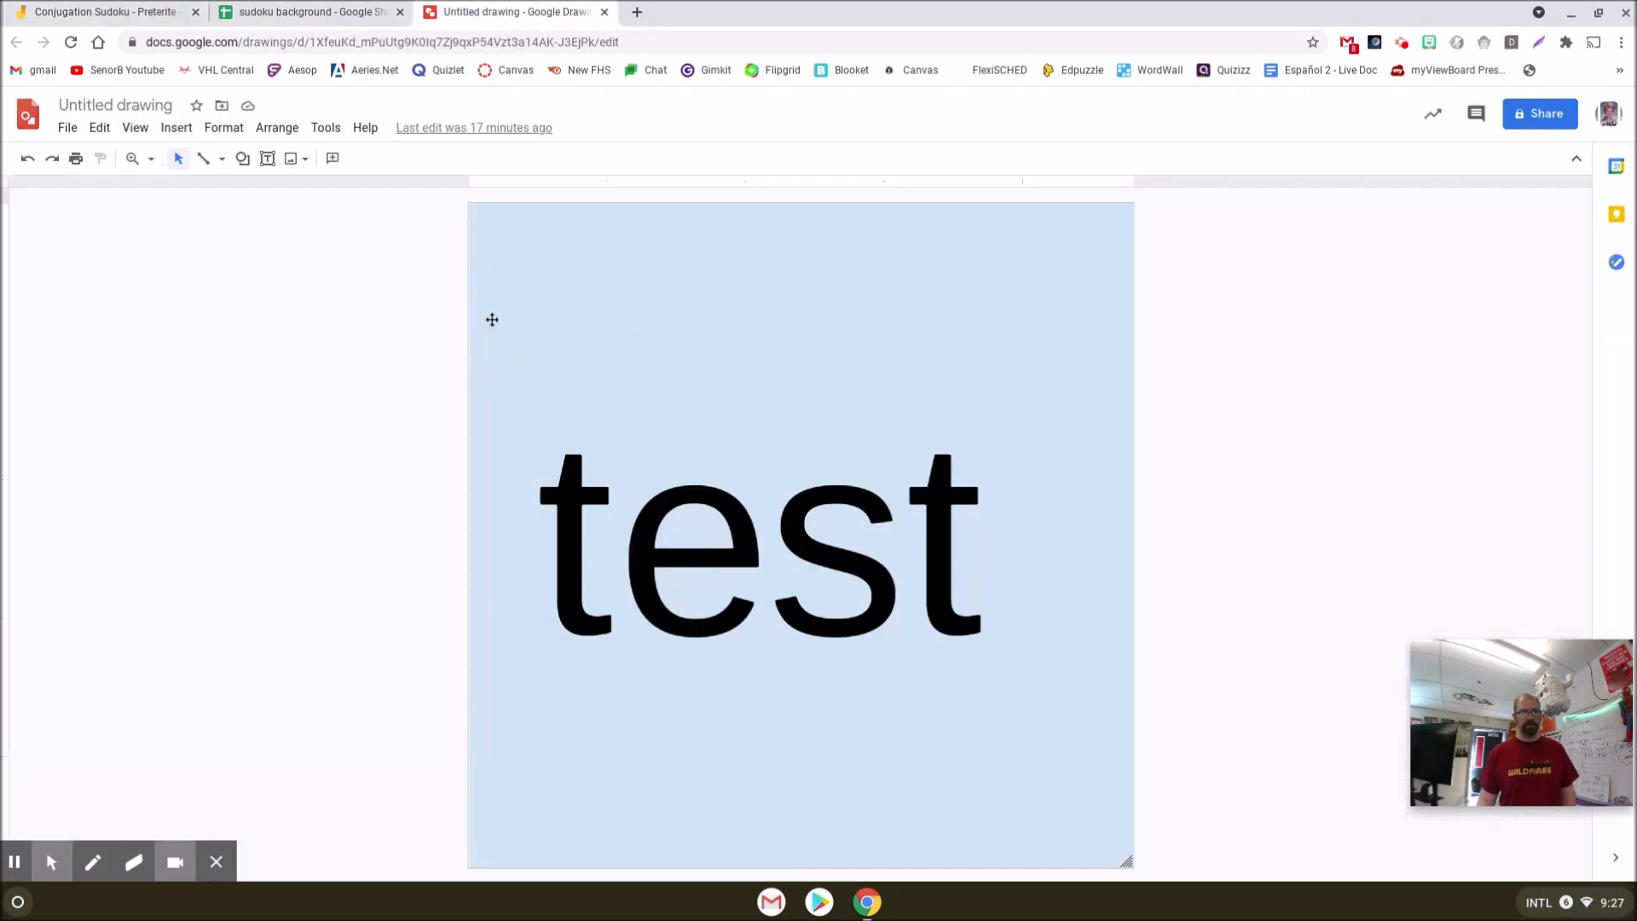
{"action": "left_click", "coordinate": [310, 9]}
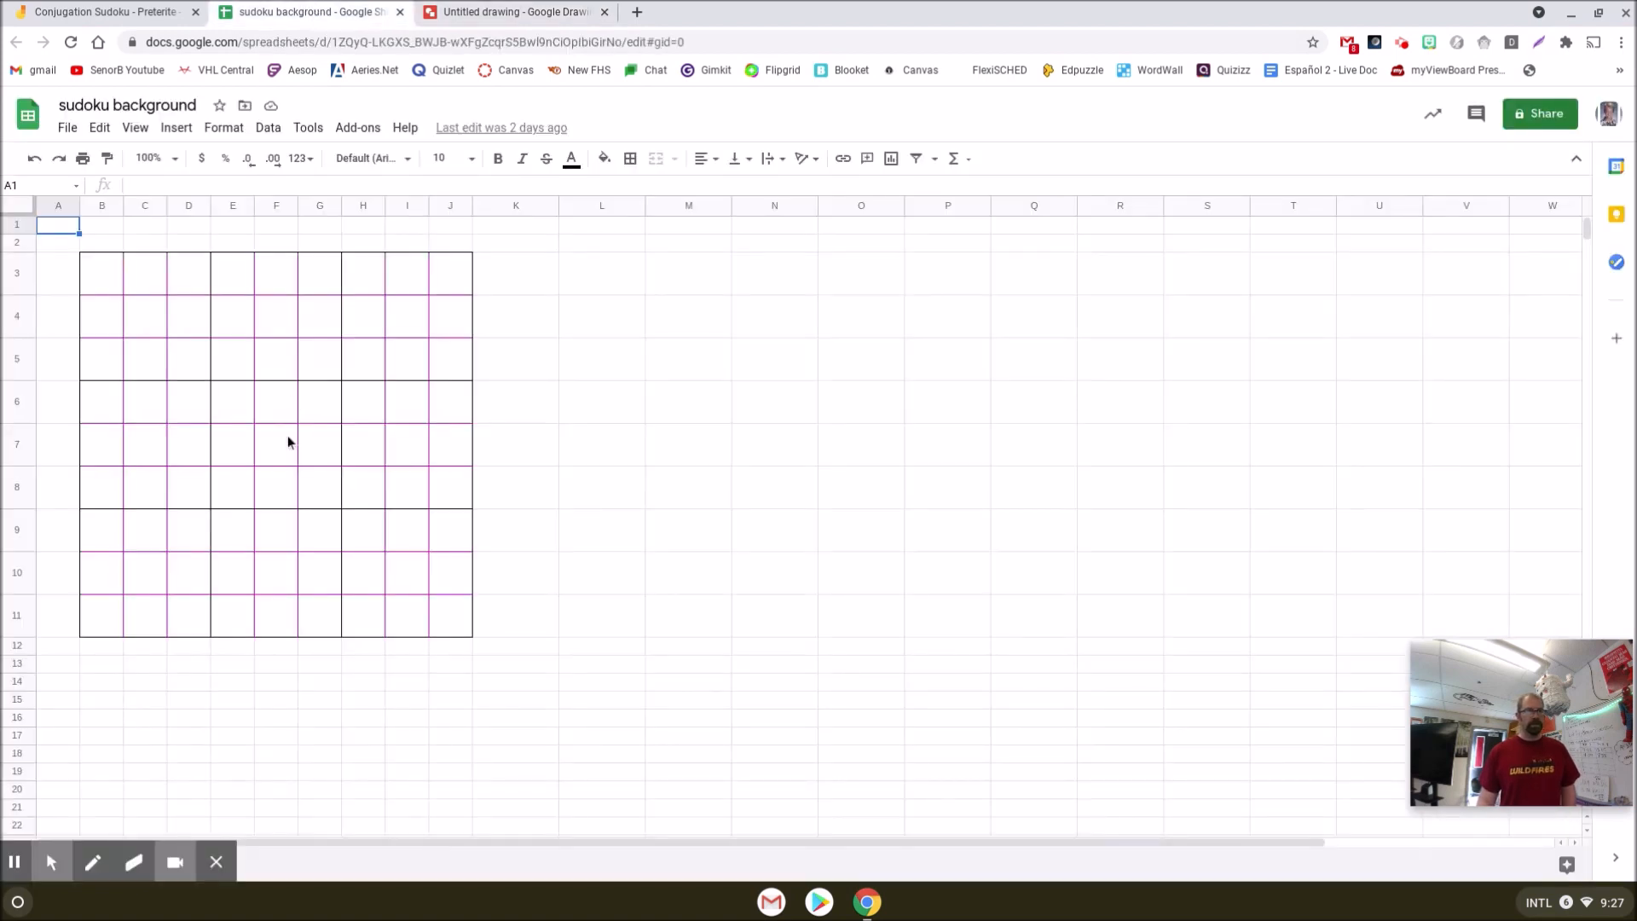
{"action": "left_click", "coordinate": [103, 12]}
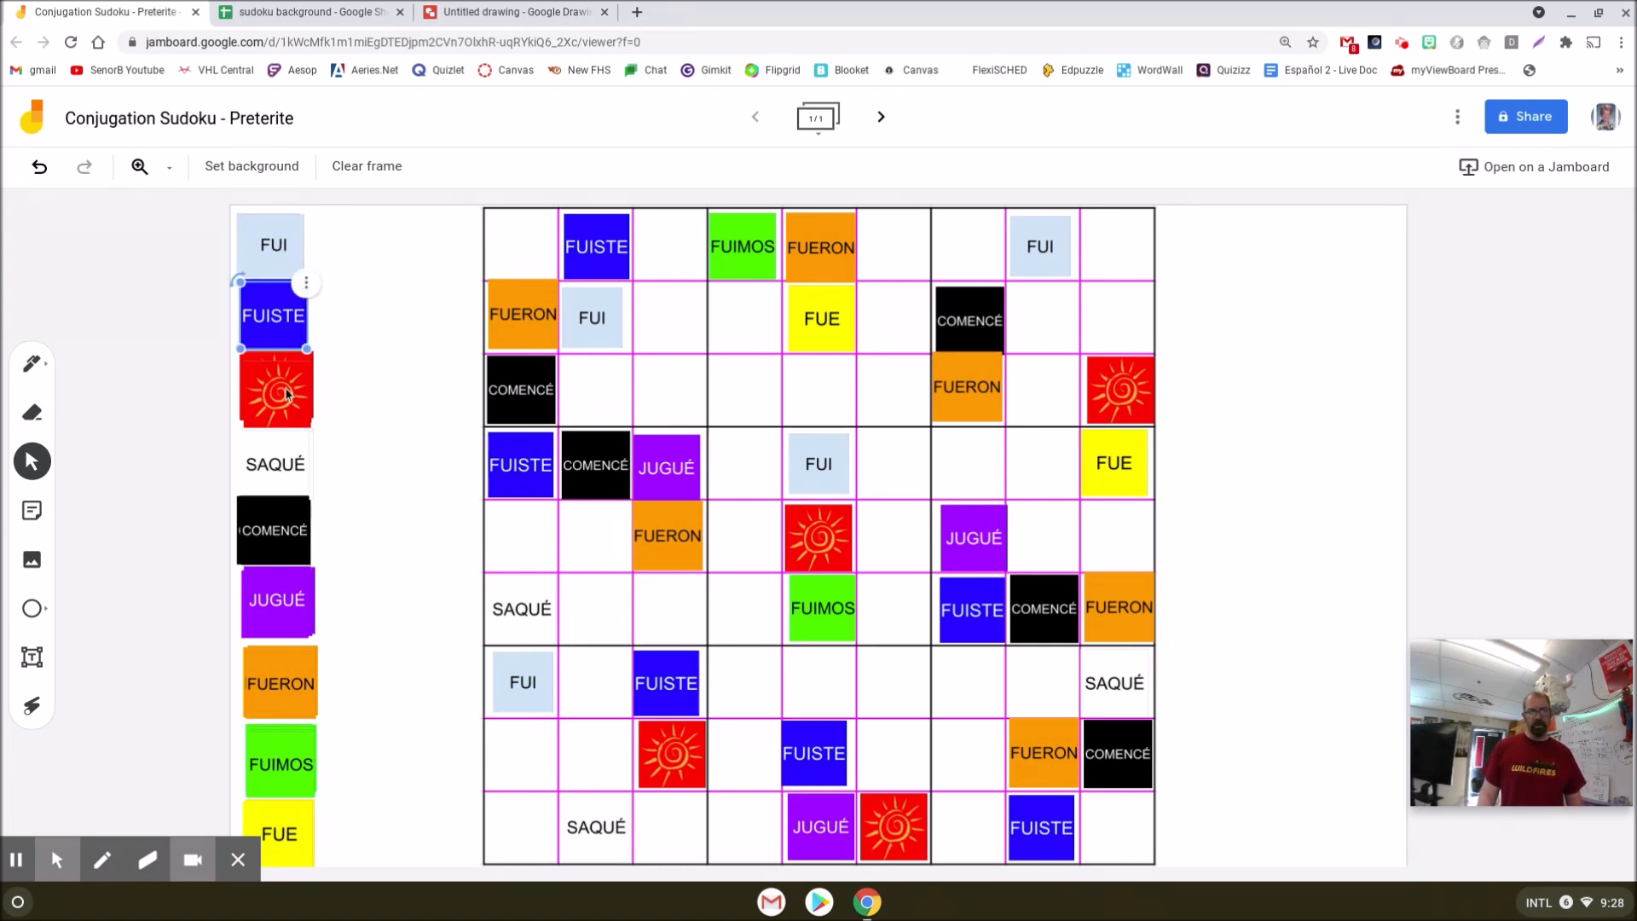
Examine the conjugation and sun tiles stacked beside the sudoku grid
{"action": "left_click", "coordinate": [289, 447]}
{"action": "left_click", "coordinate": [290, 551]}
{"action": "left_click", "coordinate": [298, 599]}
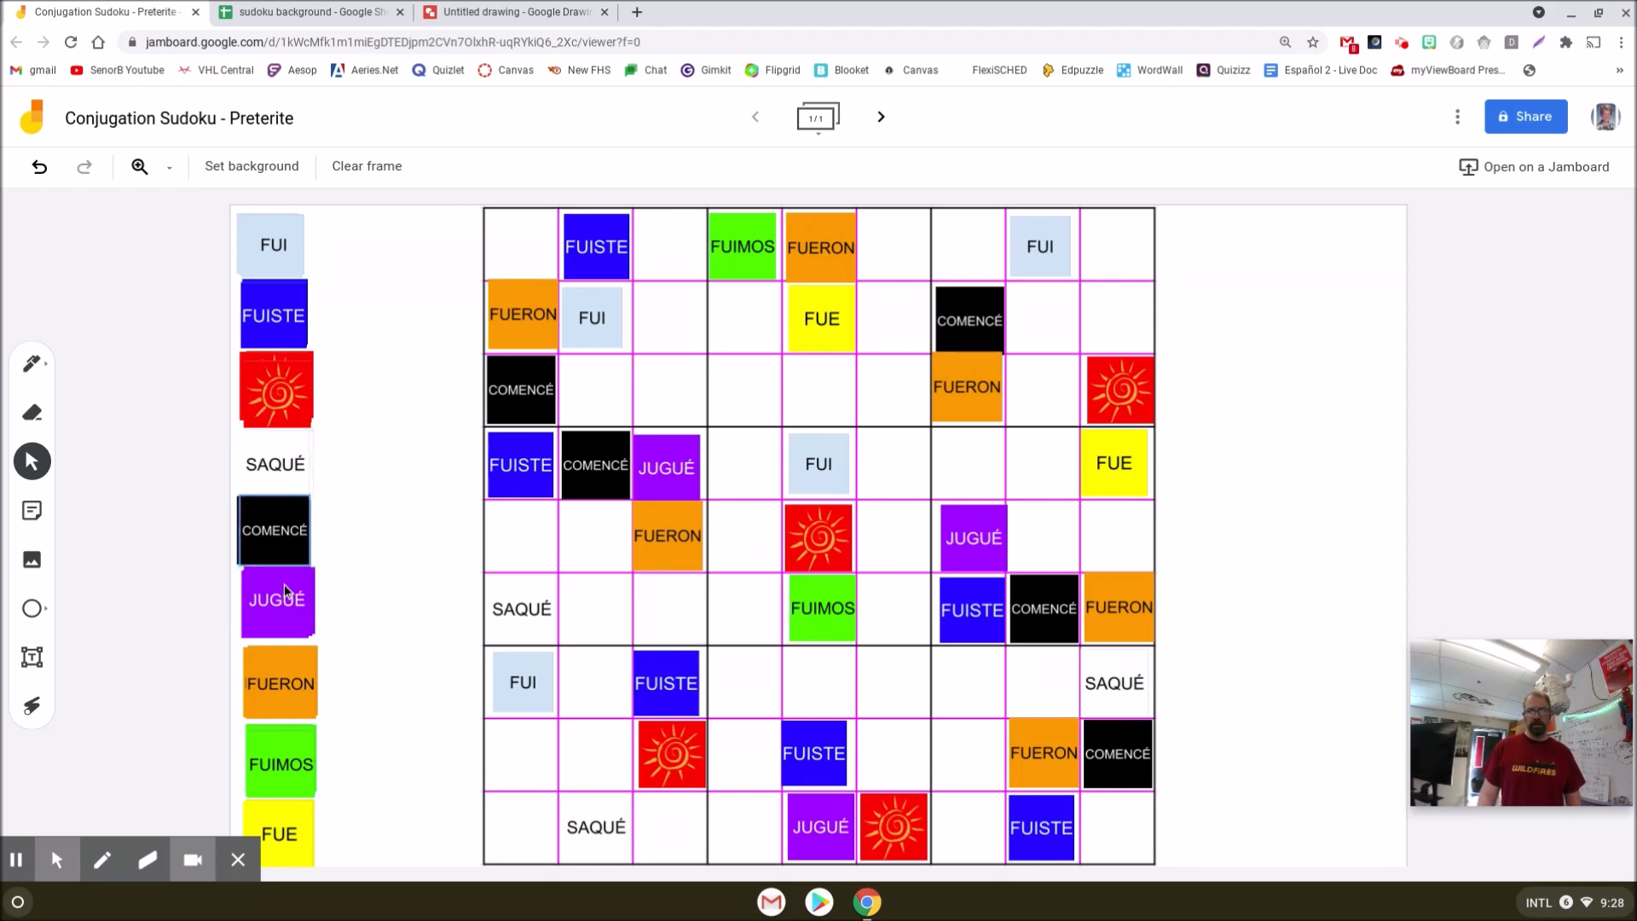
{"action": "left_click", "coordinate": [284, 392]}
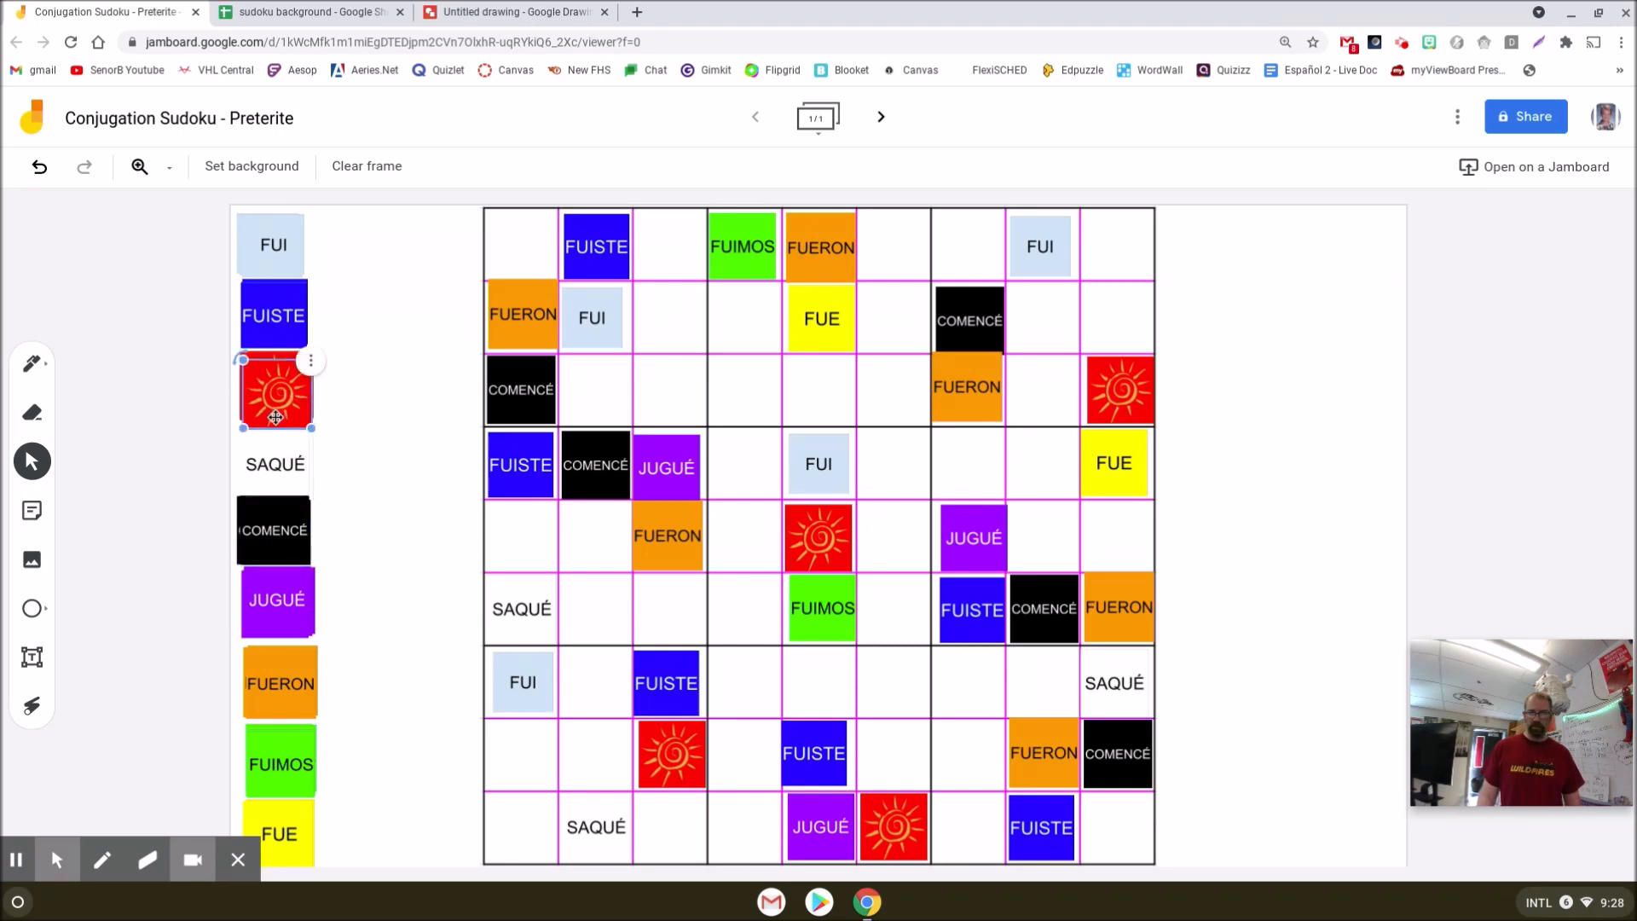
{"action": "left_click", "coordinate": [341, 413]}
Search the web for "sudoku easy" in a new browser tab and open the Web Sudoku site
{"action": "left_click", "coordinate": [637, 12]}
{"action": "type", "text": "sudo"}
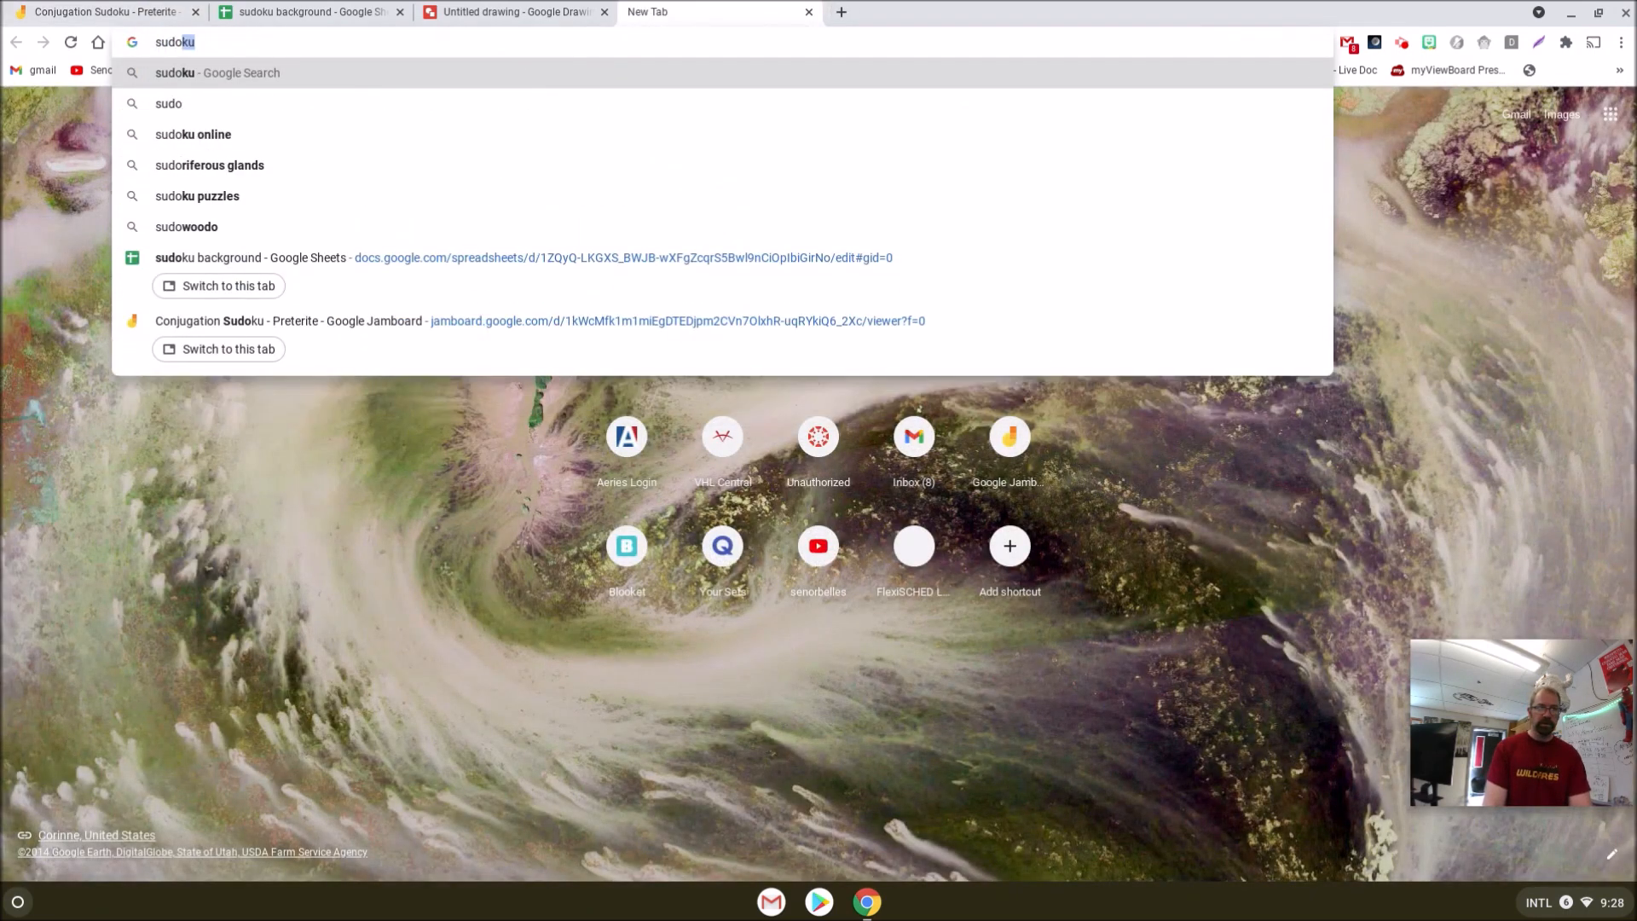
{"action": "type", "text": "ku easy"}
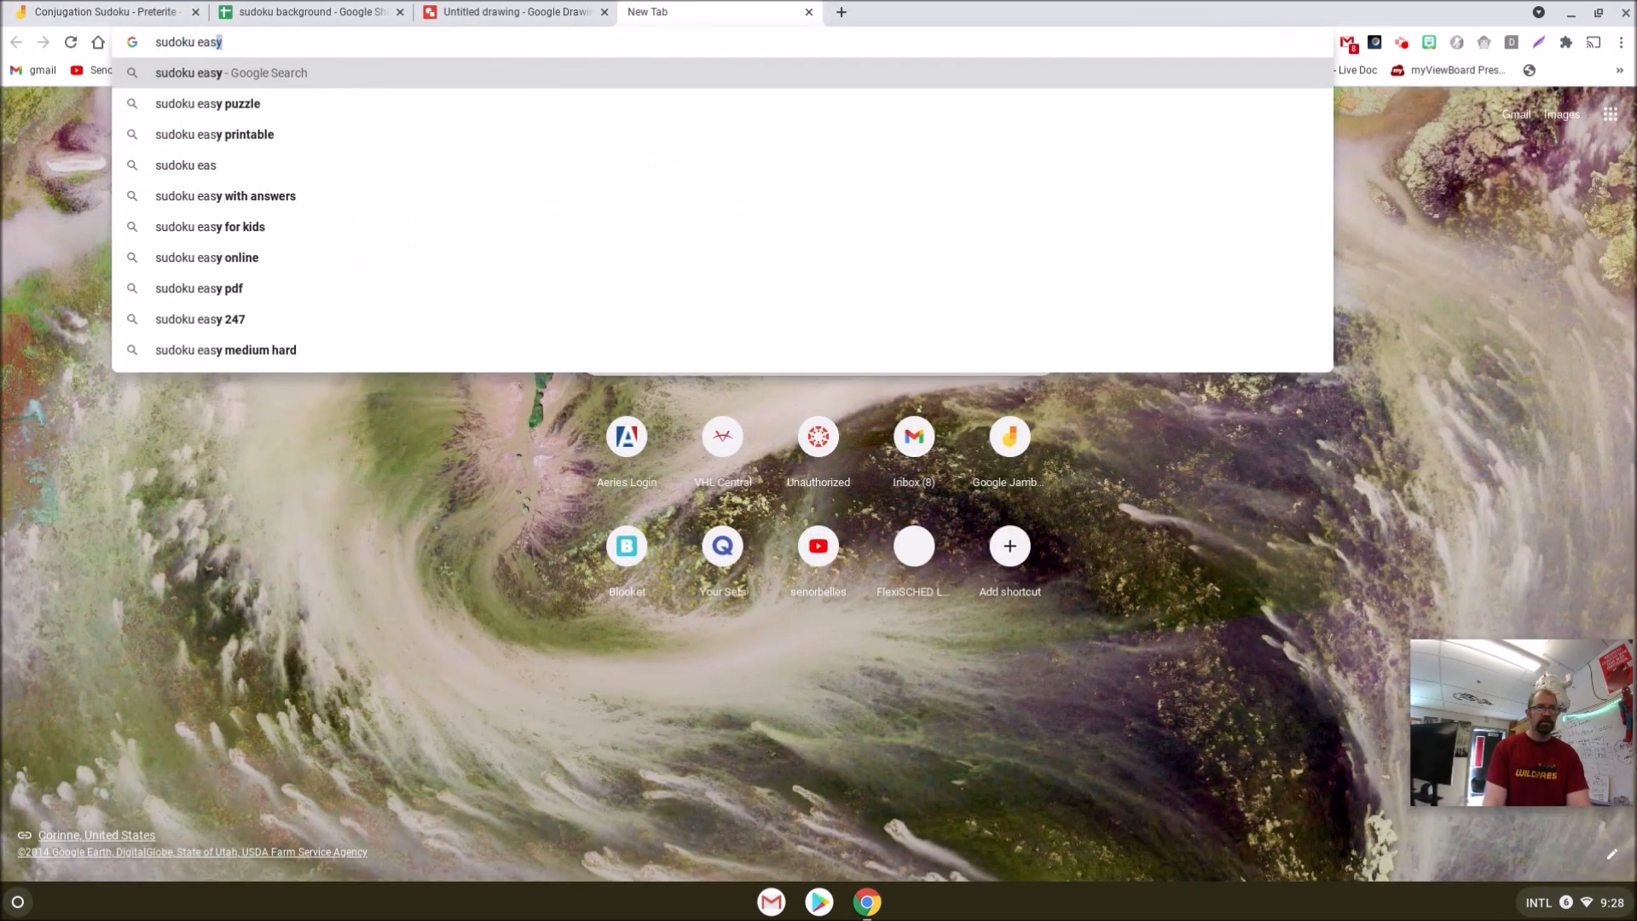
{"action": "key", "text": "Return"}
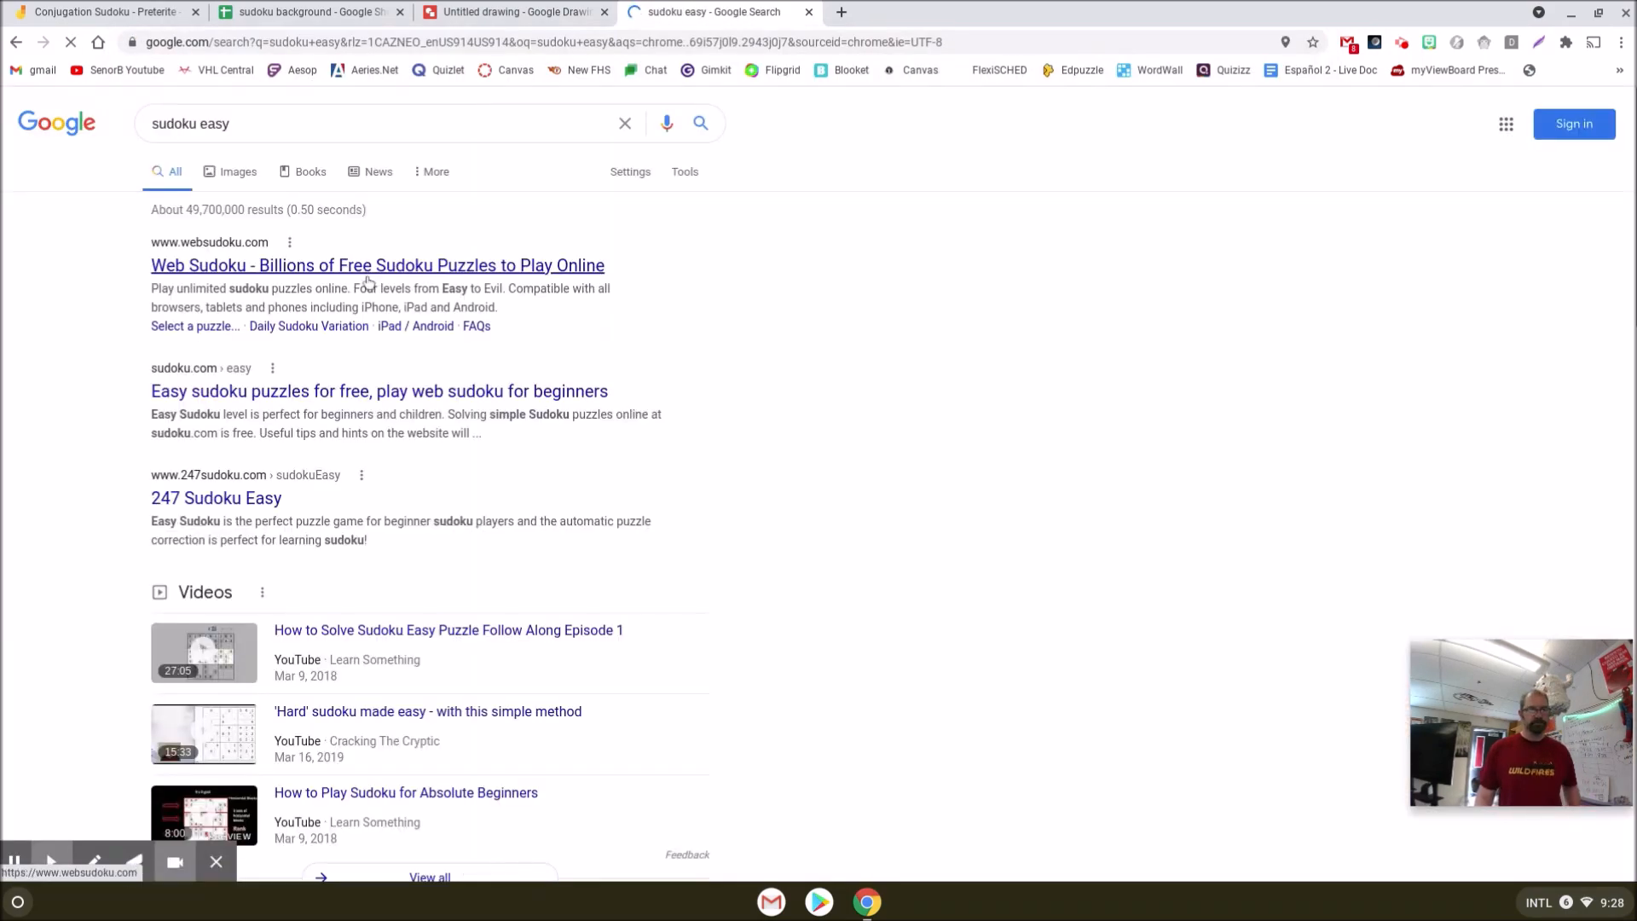
{"action": "left_click", "coordinate": [380, 266]}
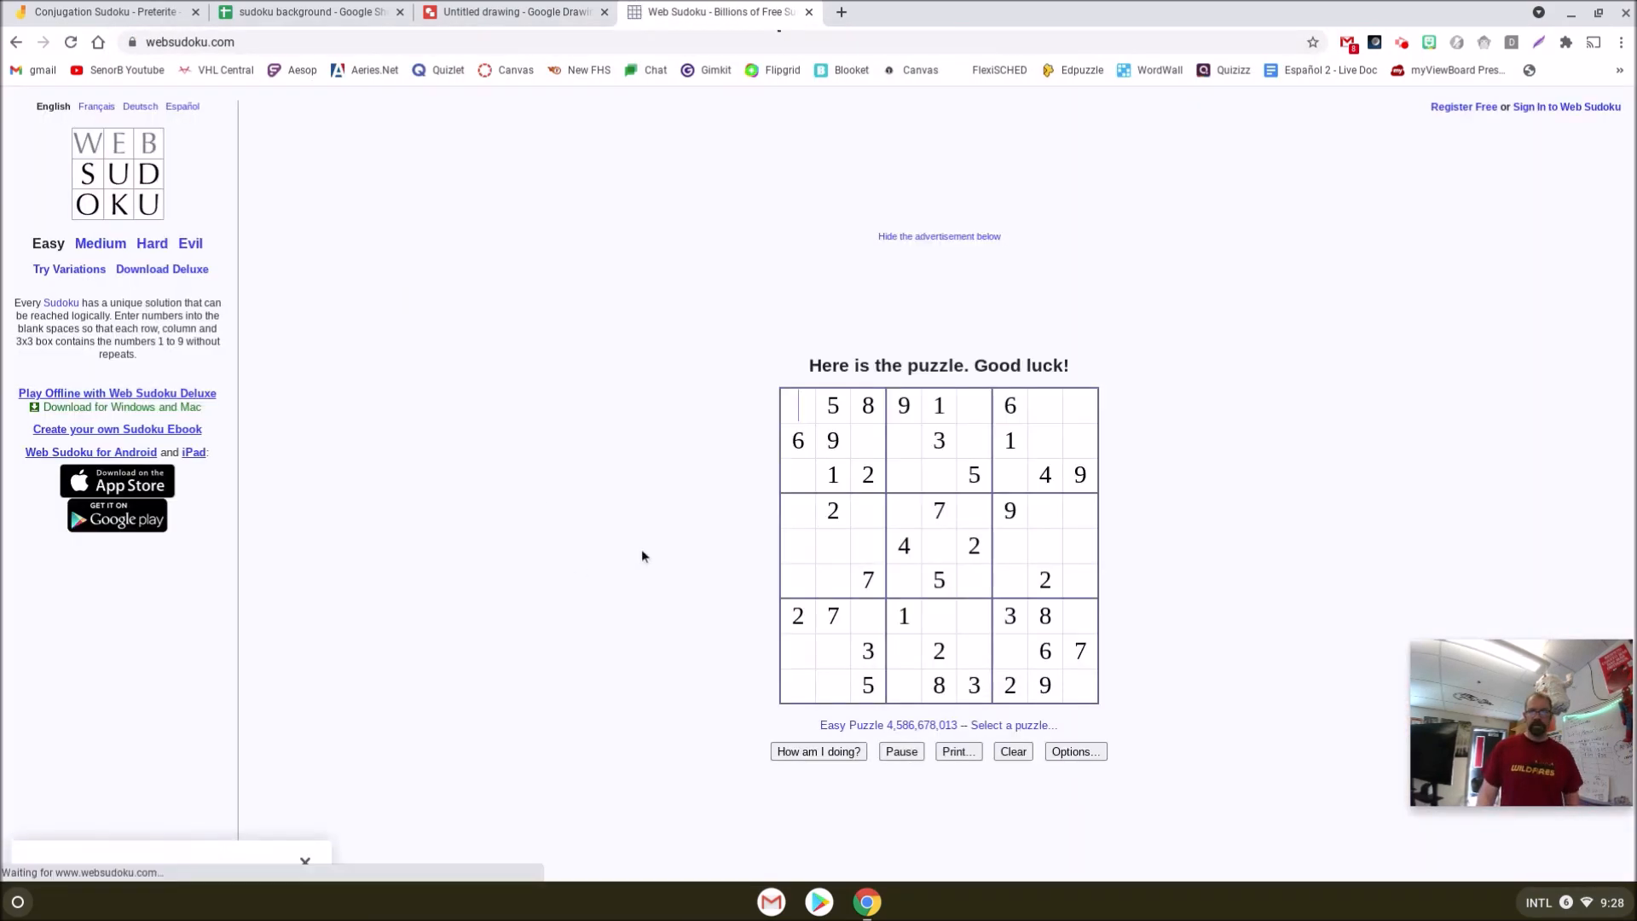
Split the Web Sudoku puzzle into its own window and place it side by side with the Conjugation Sudoku board
{"action": "left_click", "coordinate": [148, 10]}
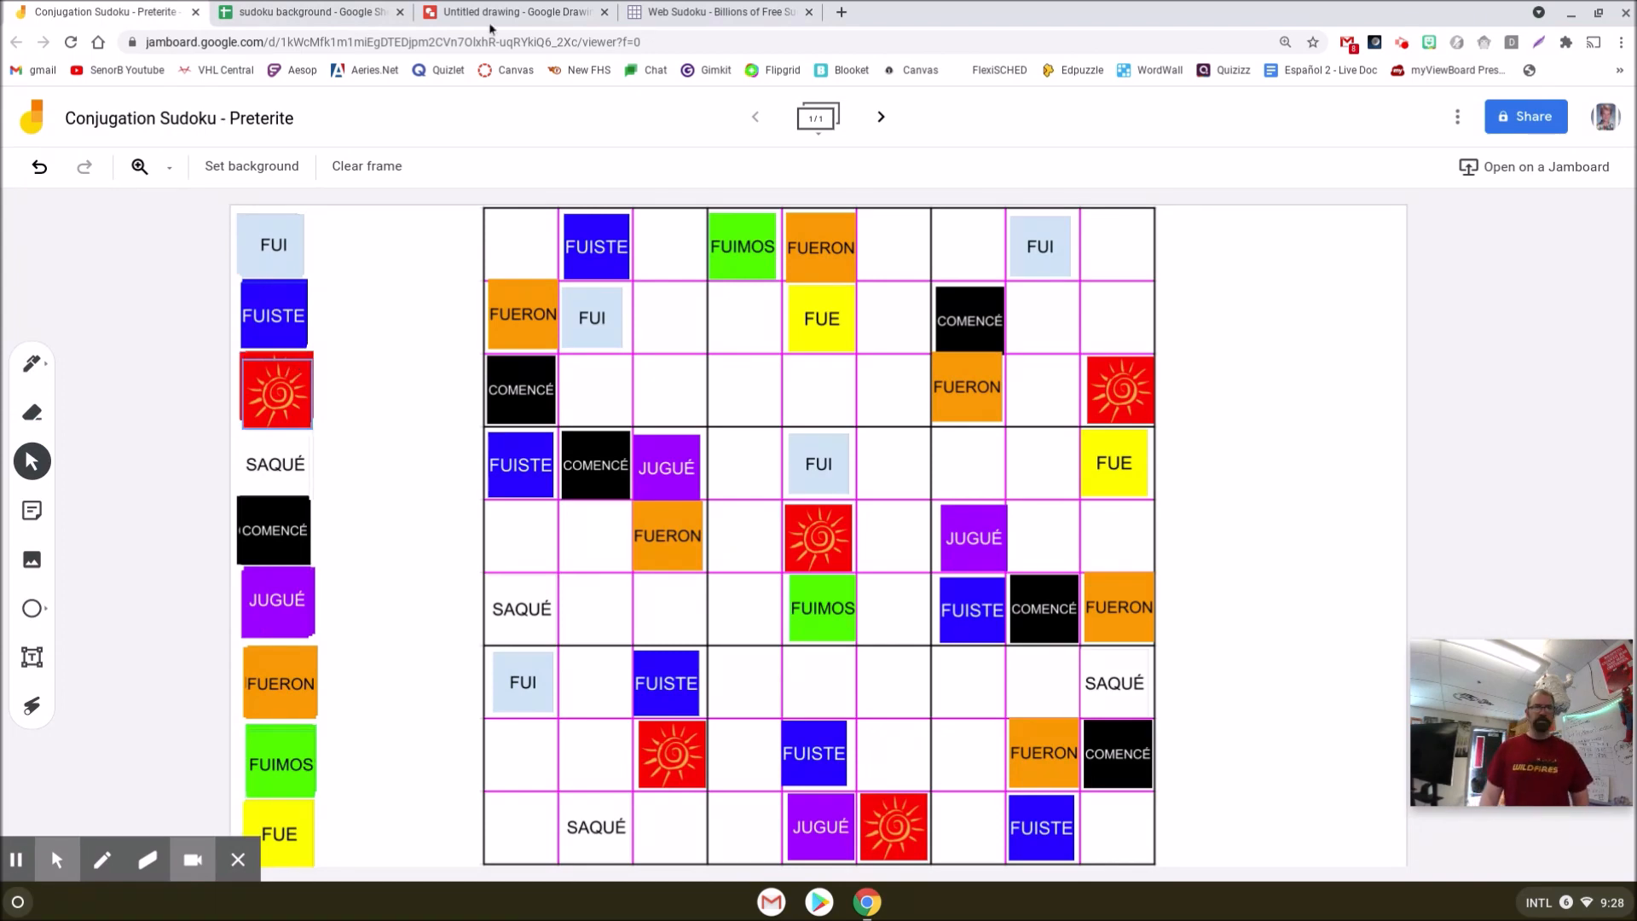
{"action": "left_click", "coordinate": [723, 7]}
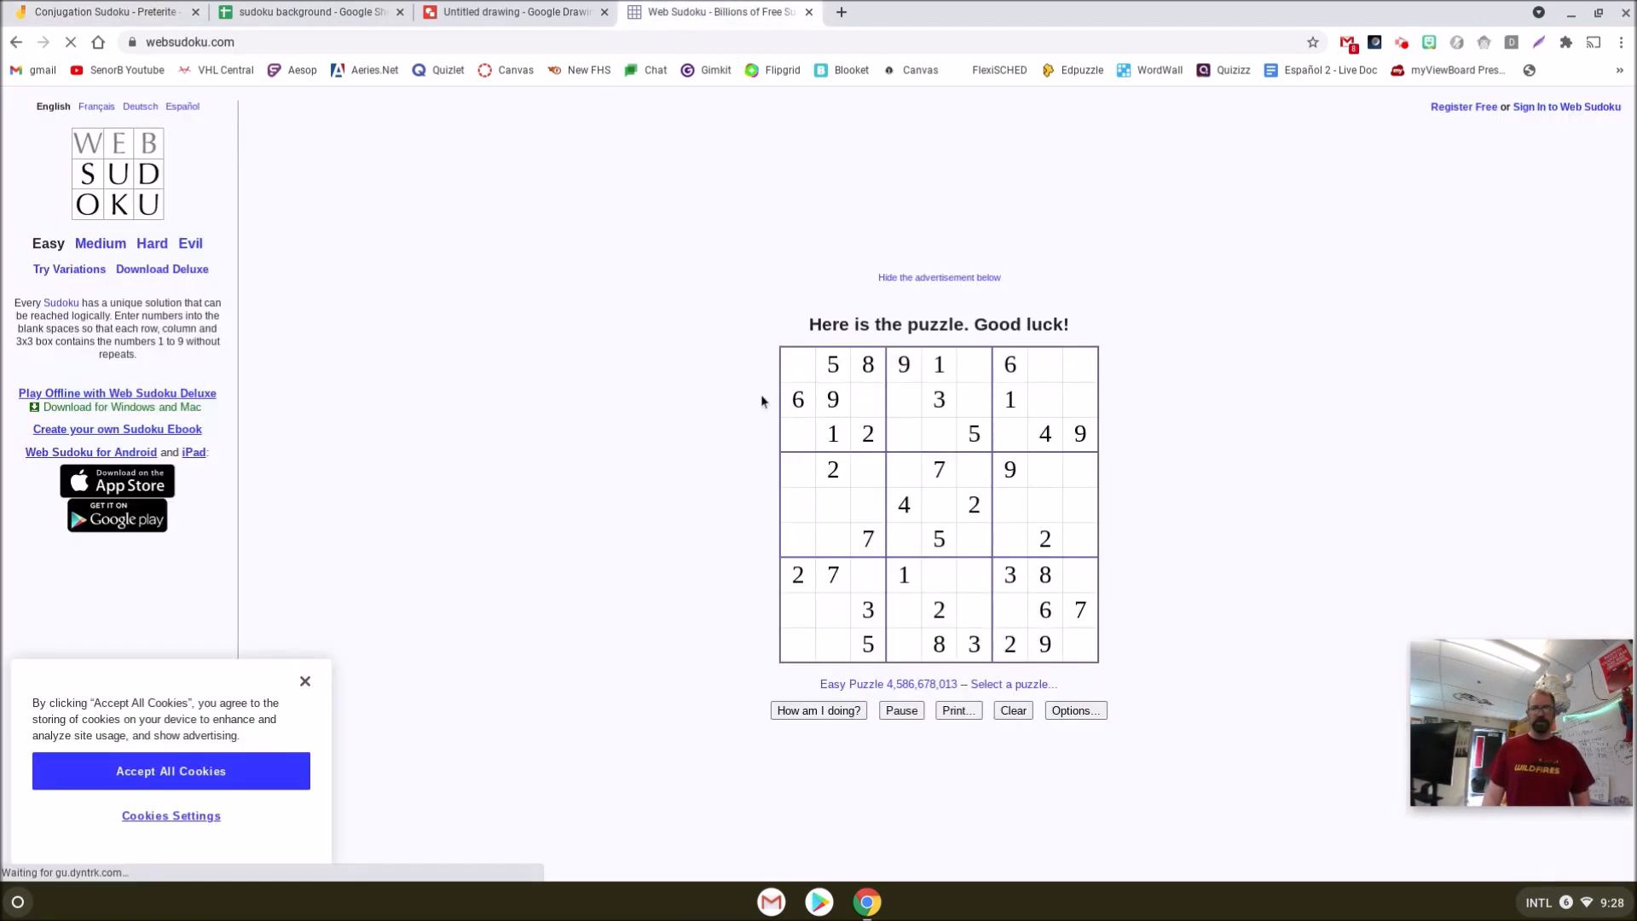
{"action": "mouse_move", "coordinate": [716, 13]}
{"action": "left_mouse_down"}
{"action": "mouse_move", "coordinate": [714, 58]}
{"action": "mouse_move", "coordinate": [1562, 200]}
{"action": "mouse_move", "coordinate": [1180, 113]}
{"action": "left_mouse_up"}
{"action": "left_click_drag", "start_coordinate": [897, 10], "coordinate": [1494, 237]}
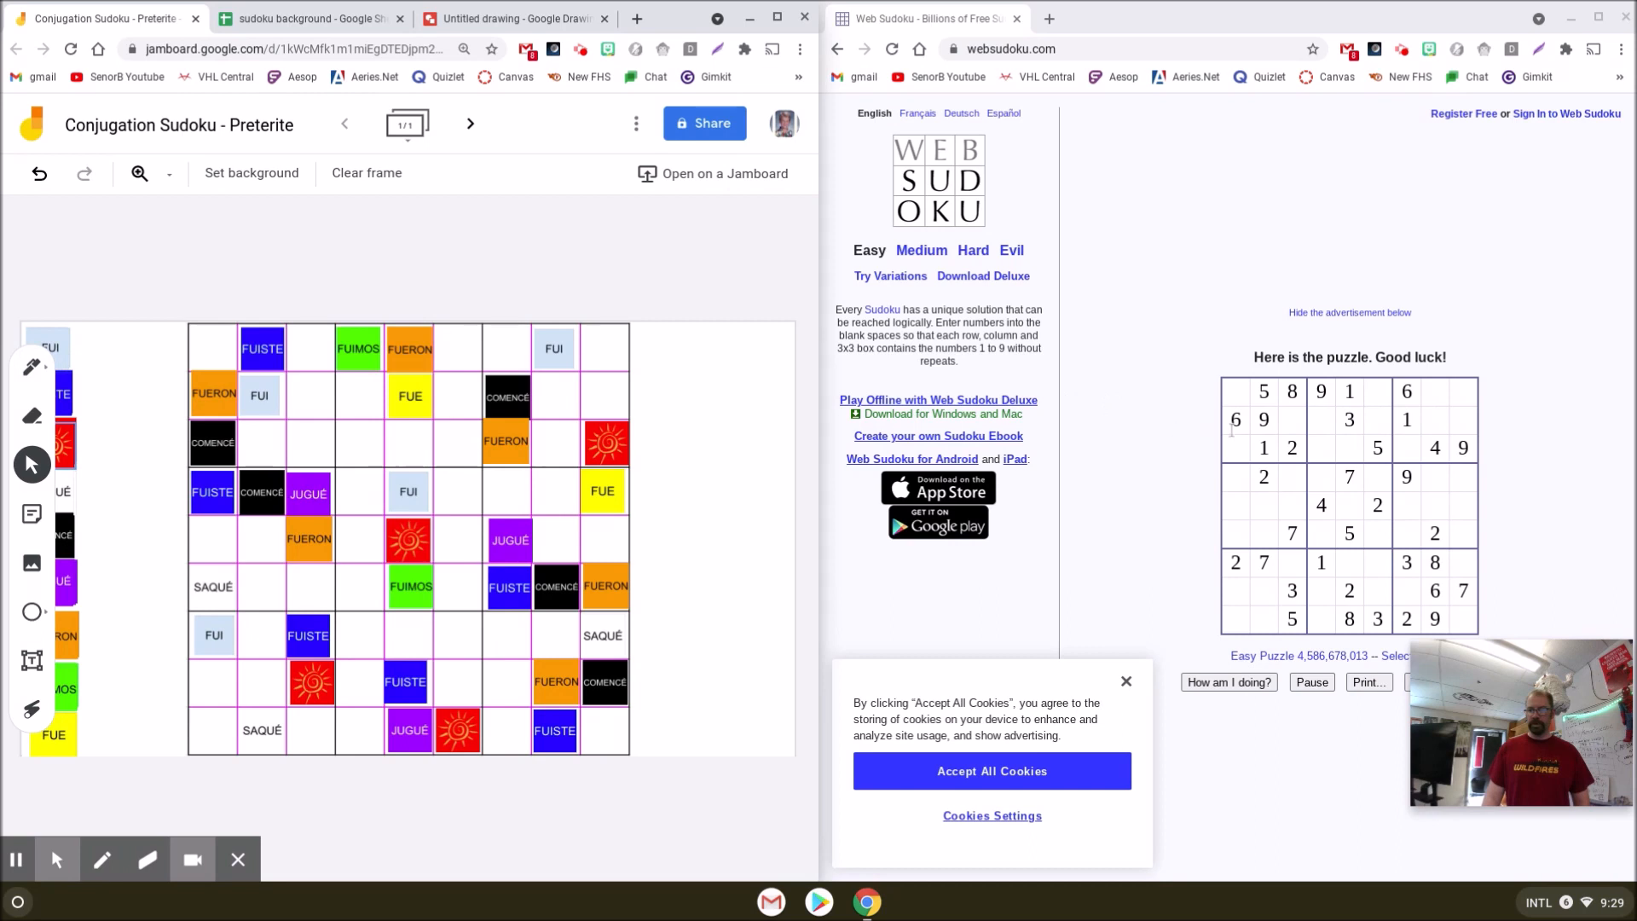
Compare the positions of the 1s in the Web Sudoku puzzle with the matching conjugation tile on the board
{"action": "left_click", "coordinate": [1262, 448]}
{"action": "double_click", "coordinate": [1349, 391]}
{"action": "double_click", "coordinate": [1404, 421]}
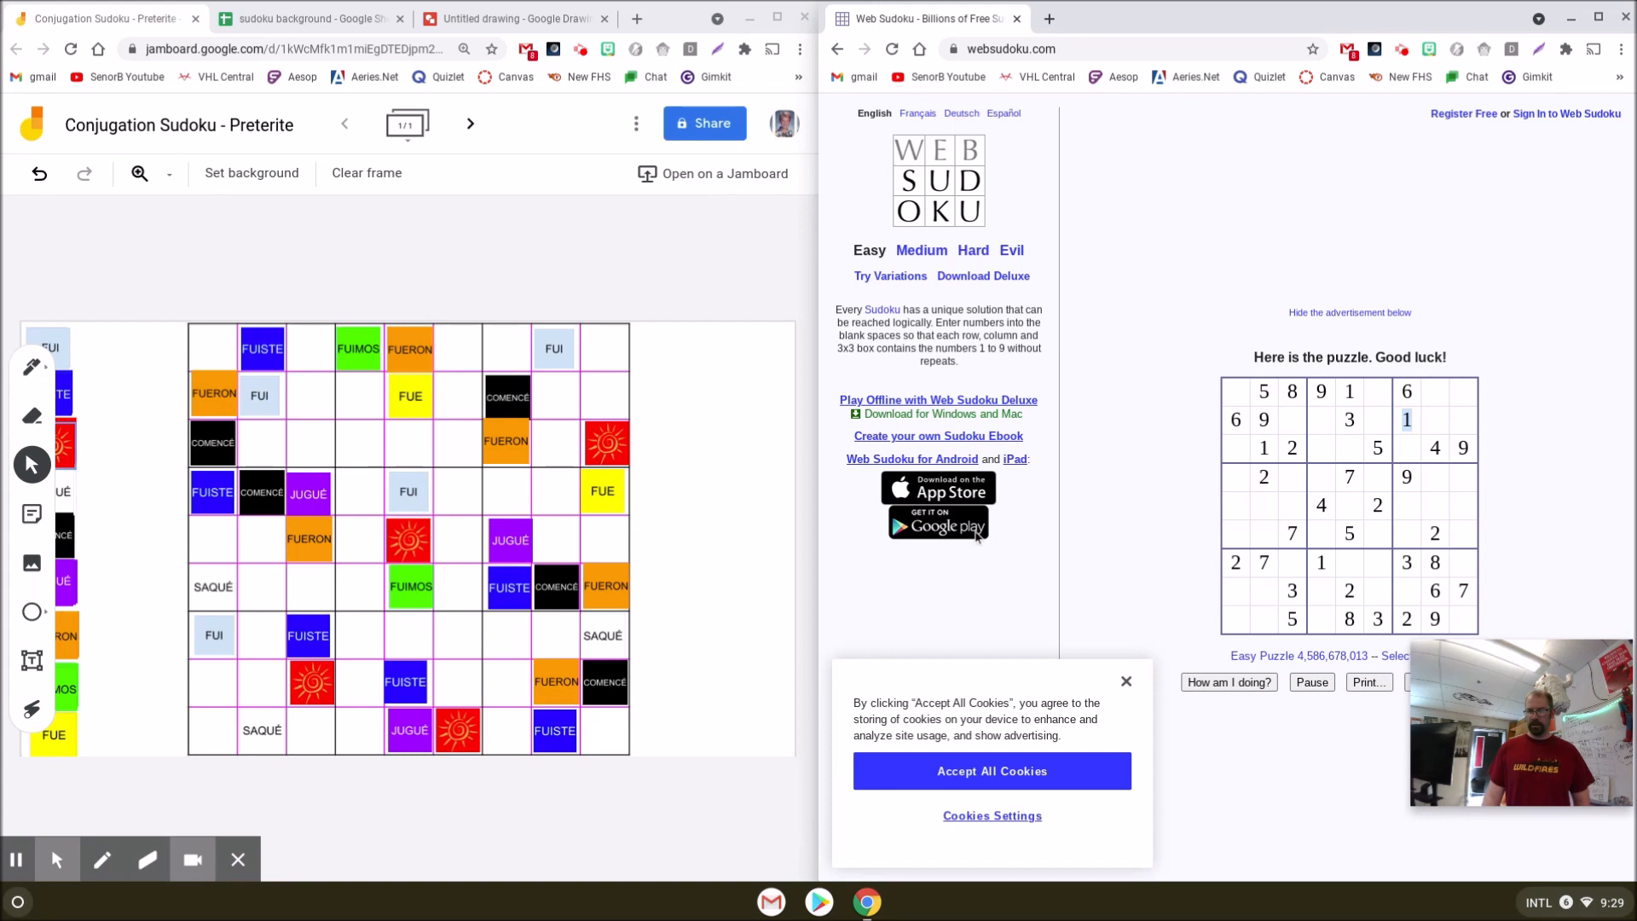
{"action": "left_click", "coordinate": [64, 397]}
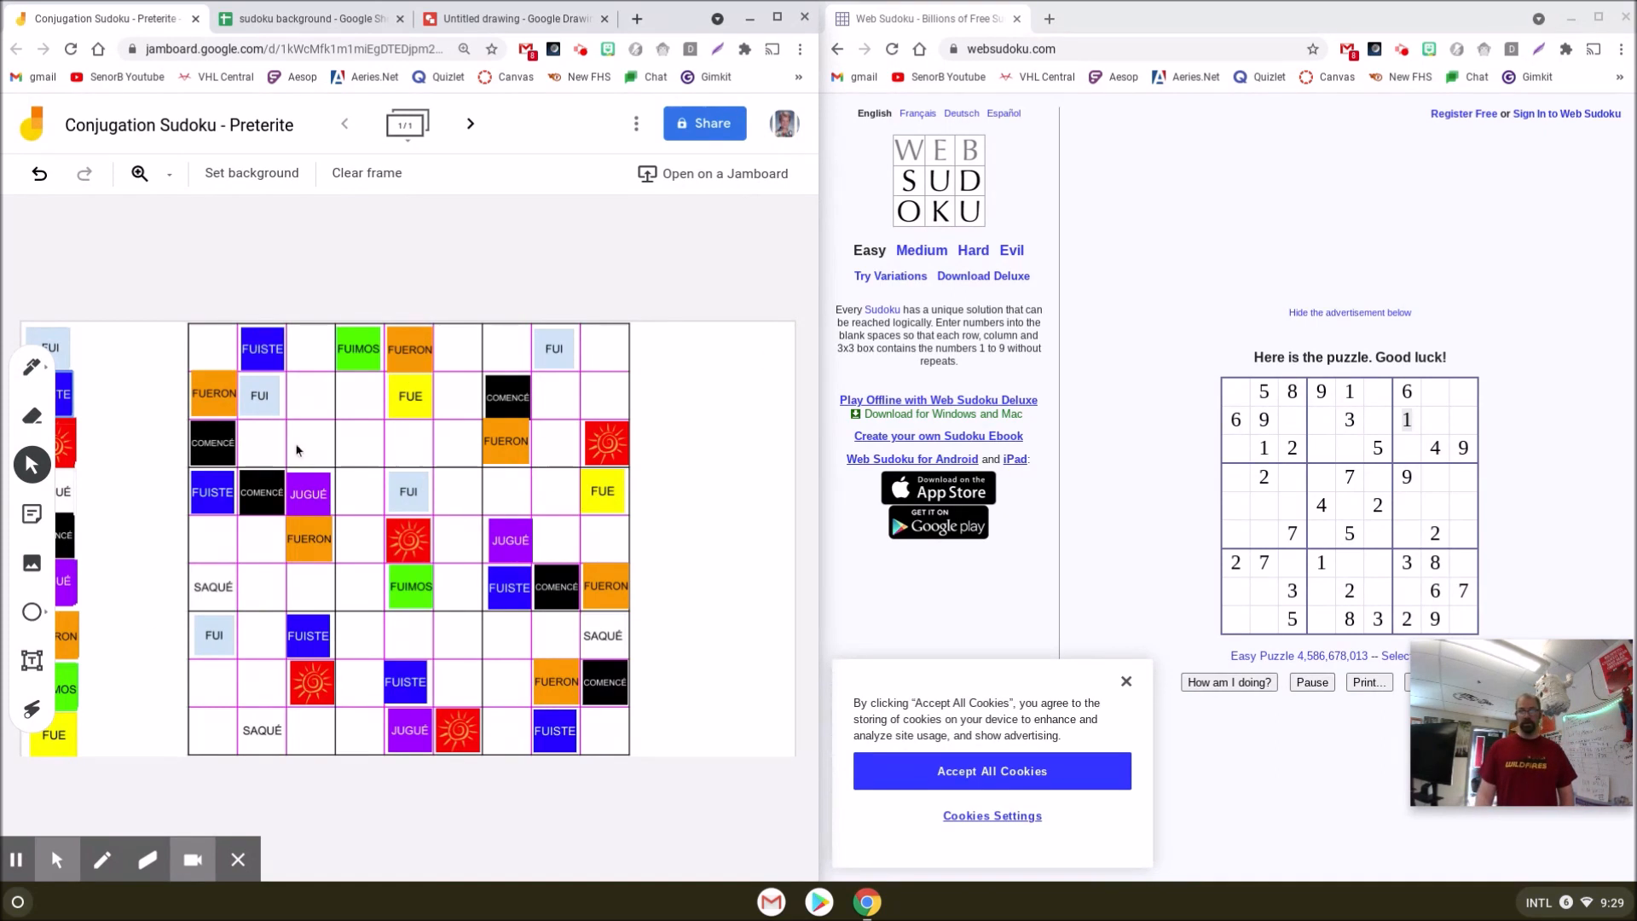
{"action": "left_click", "coordinate": [1271, 447]}
{"action": "double_click", "coordinate": [1271, 447]}
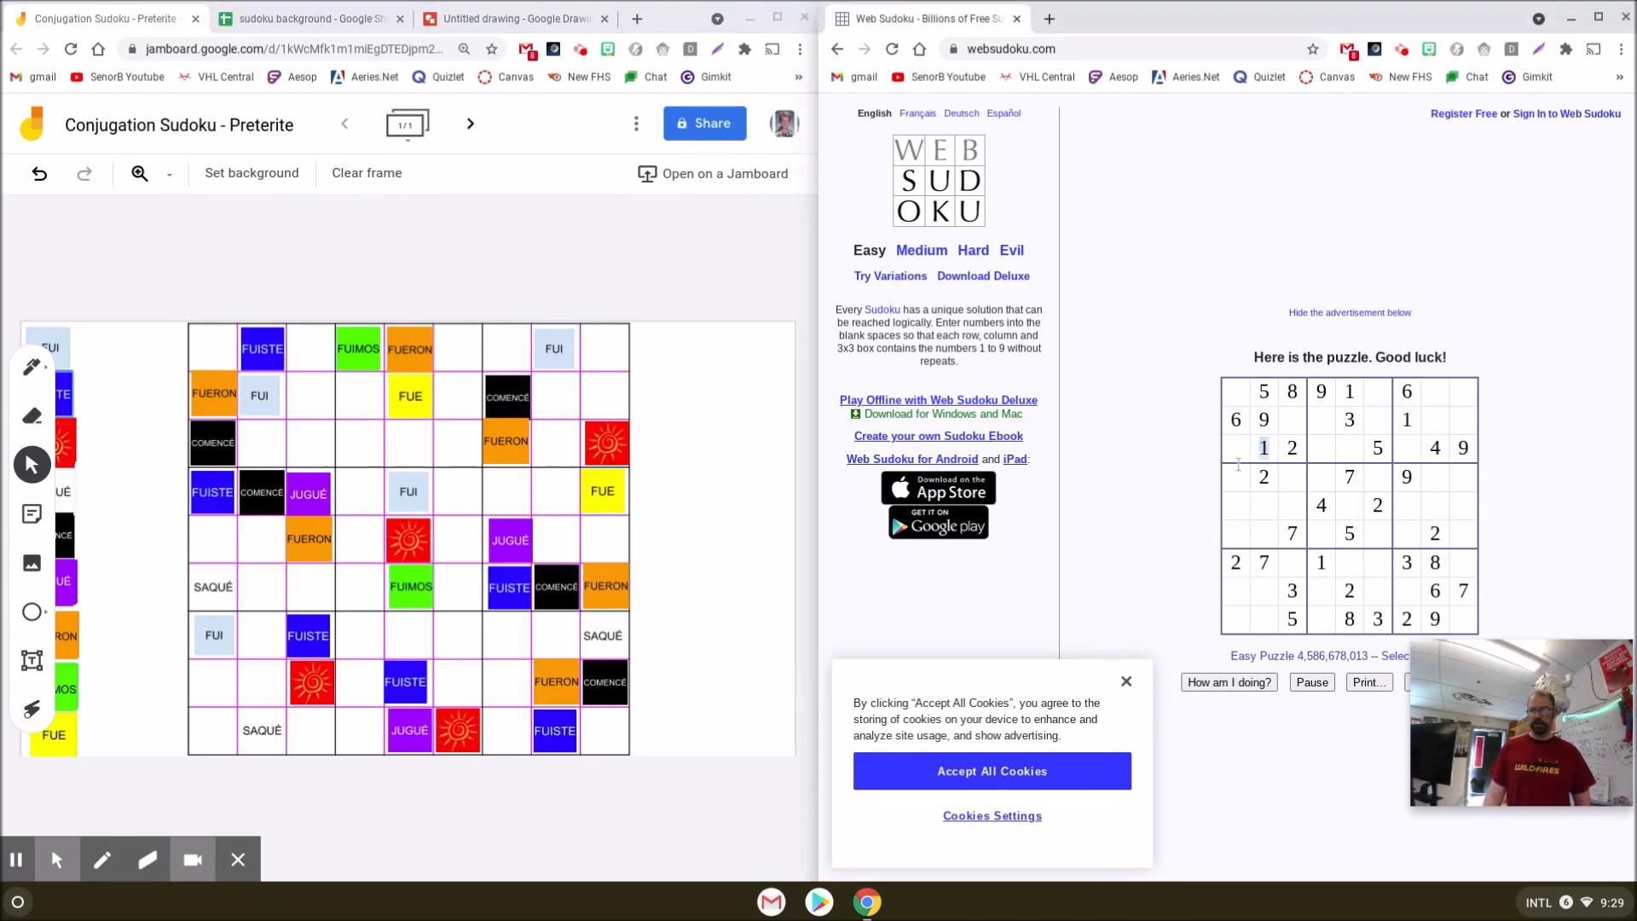
{"action": "left_click", "coordinate": [65, 348]}
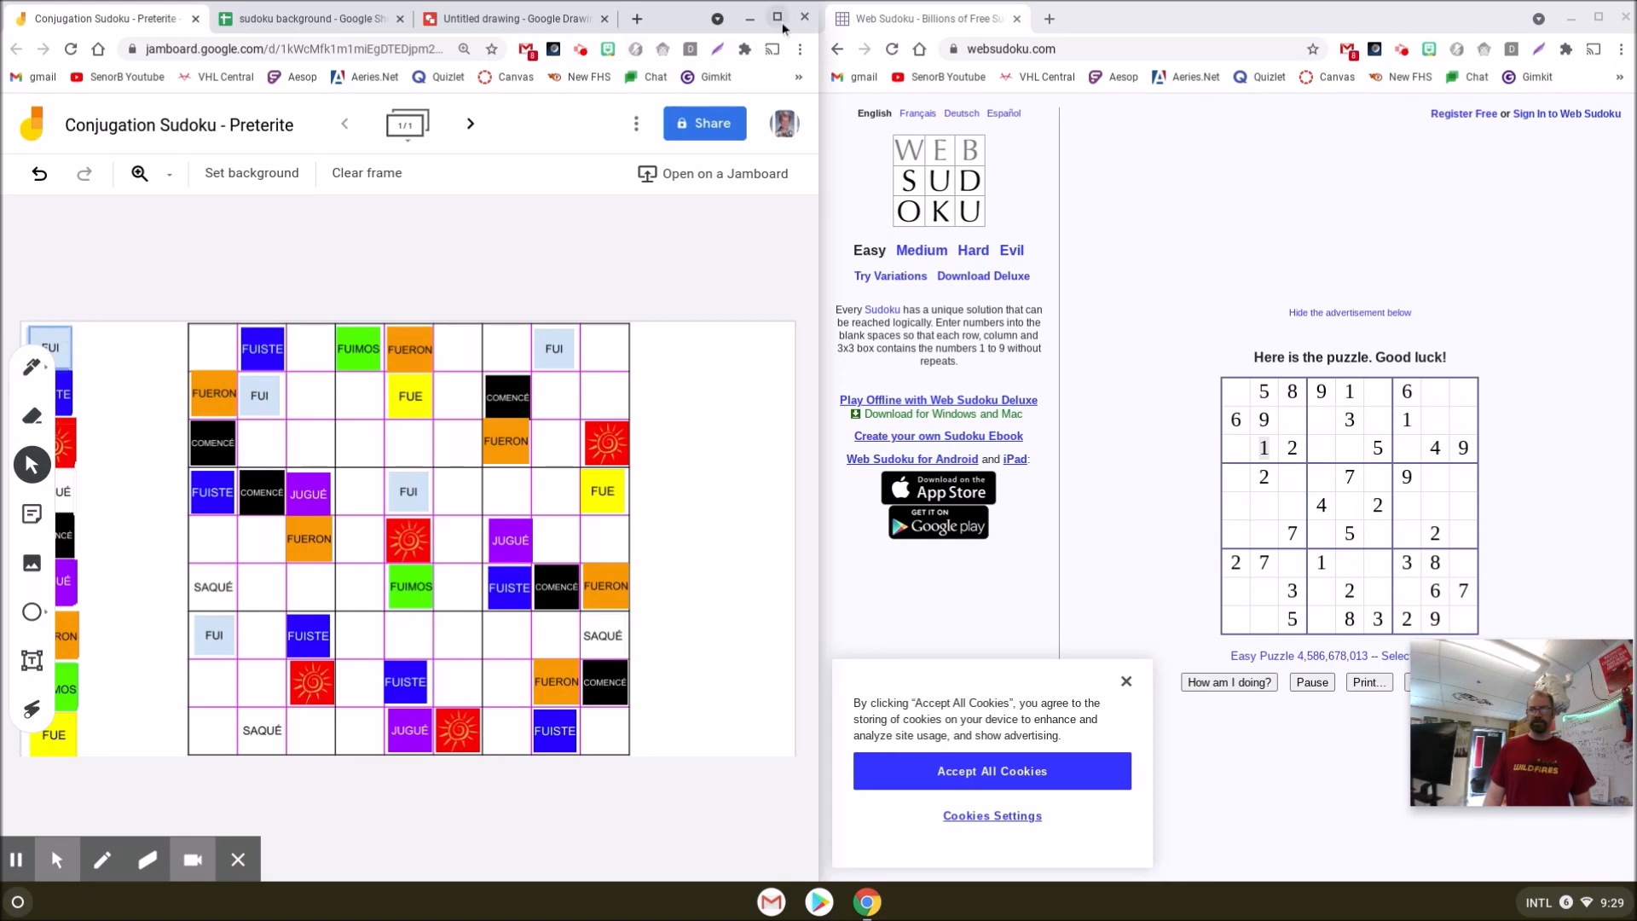
Maximize the Conjugation Sudoku window and select the light blue FUI tile beside the grid
{"action": "left_click", "coordinate": [777, 18]}
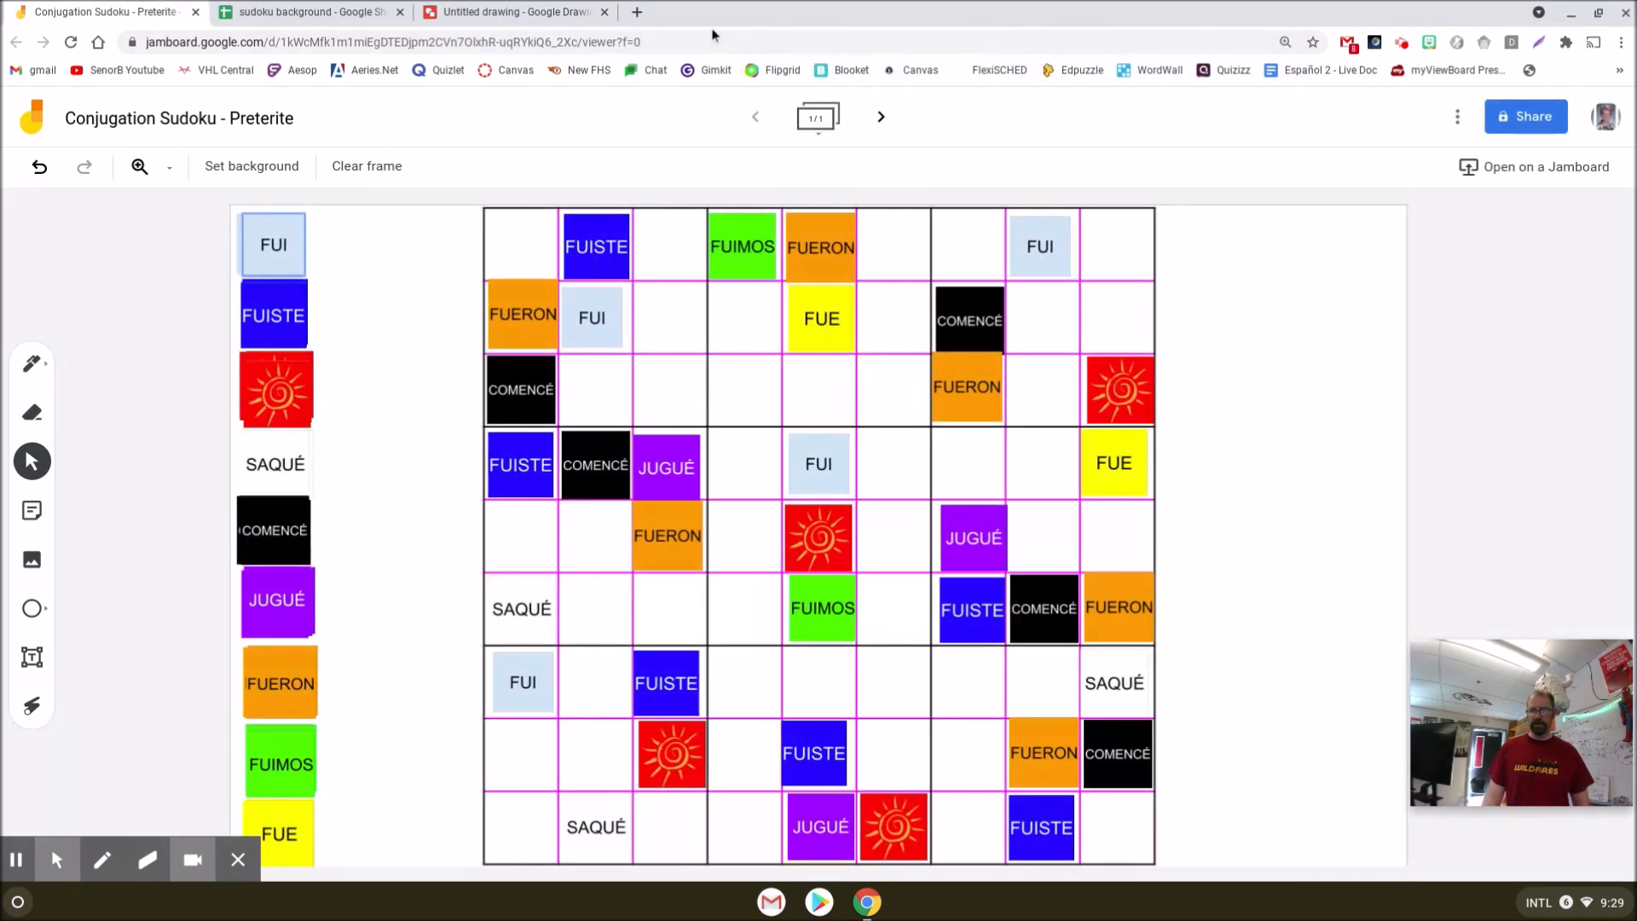
{"action": "left_click", "coordinate": [269, 256]}
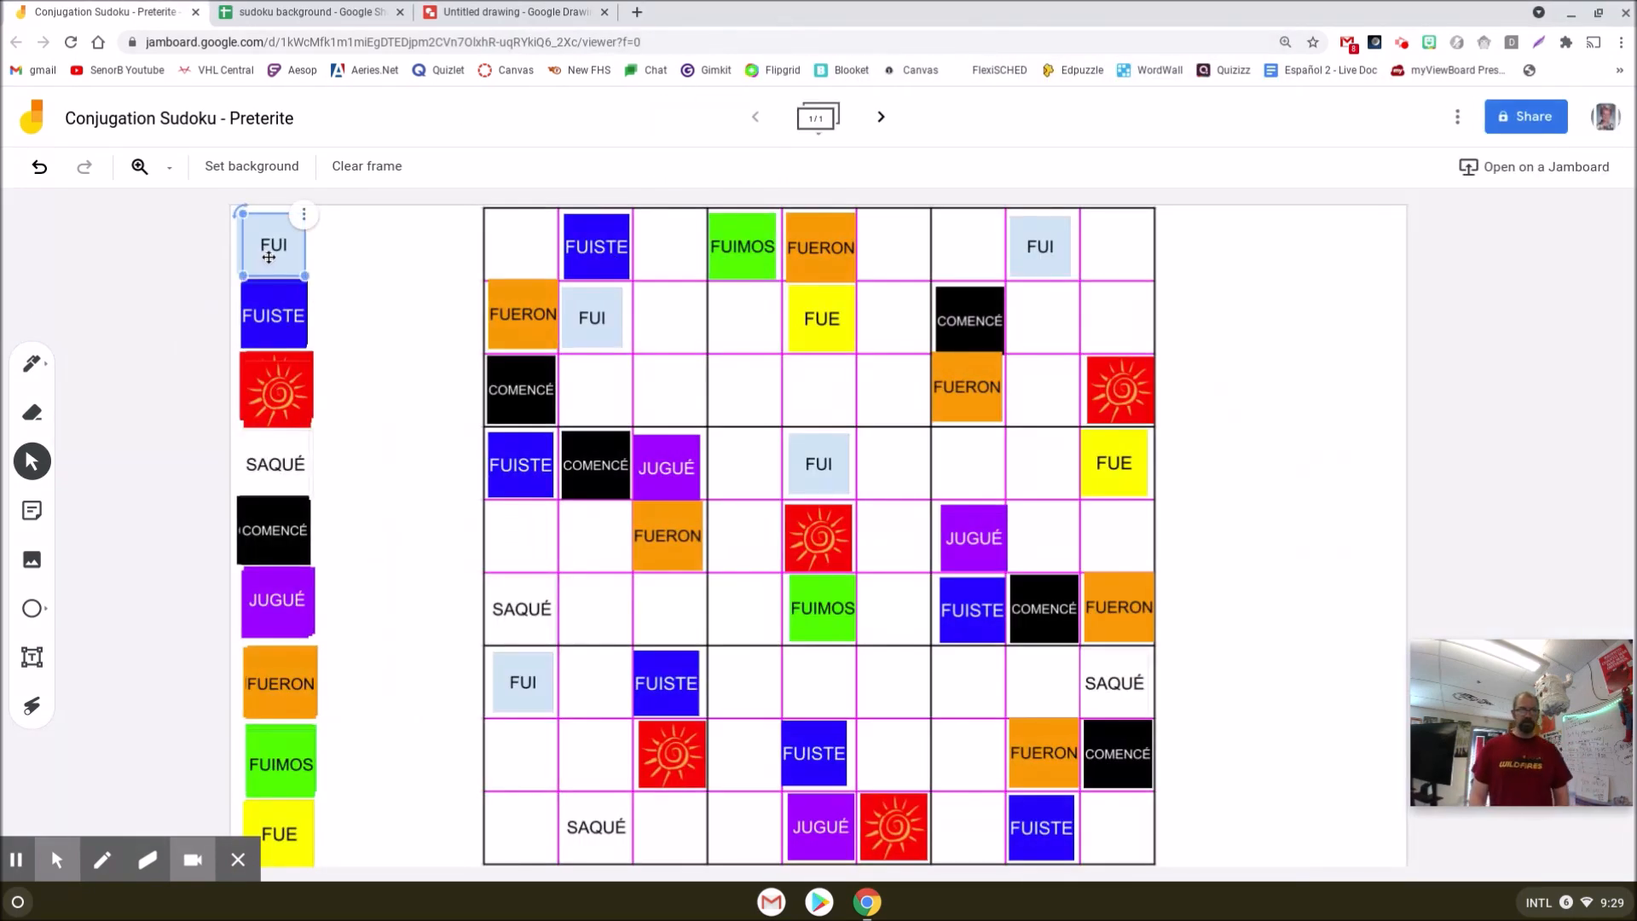
Switch to the test square drawing and examine its download formats
{"action": "left_click", "coordinate": [505, 14]}
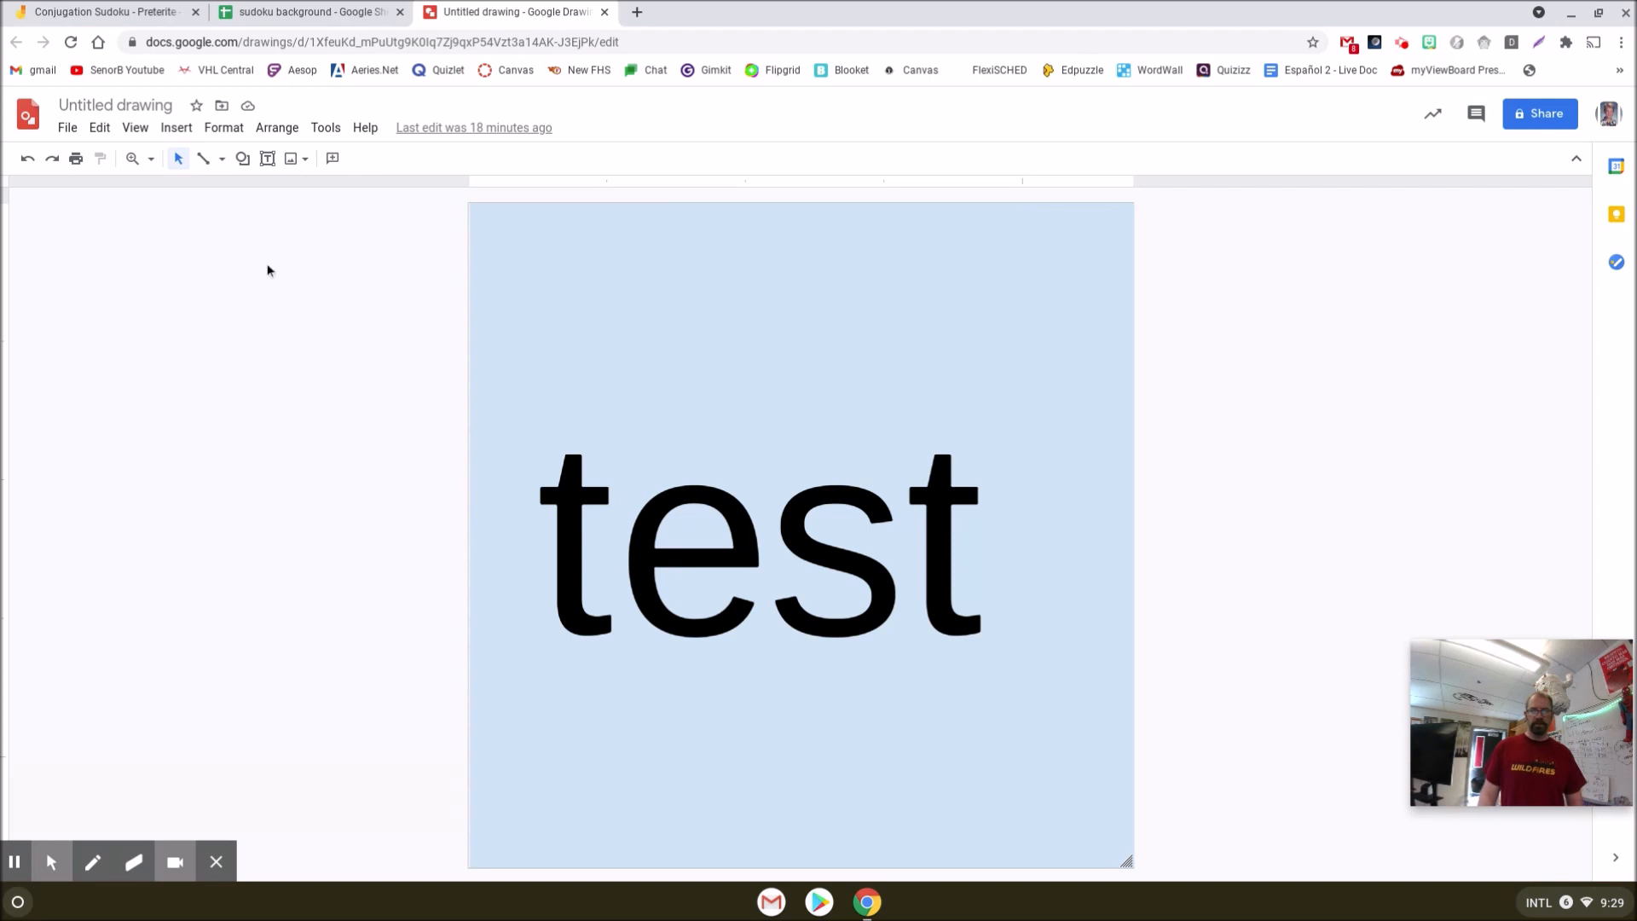
{"action": "left_click", "coordinate": [67, 128]}
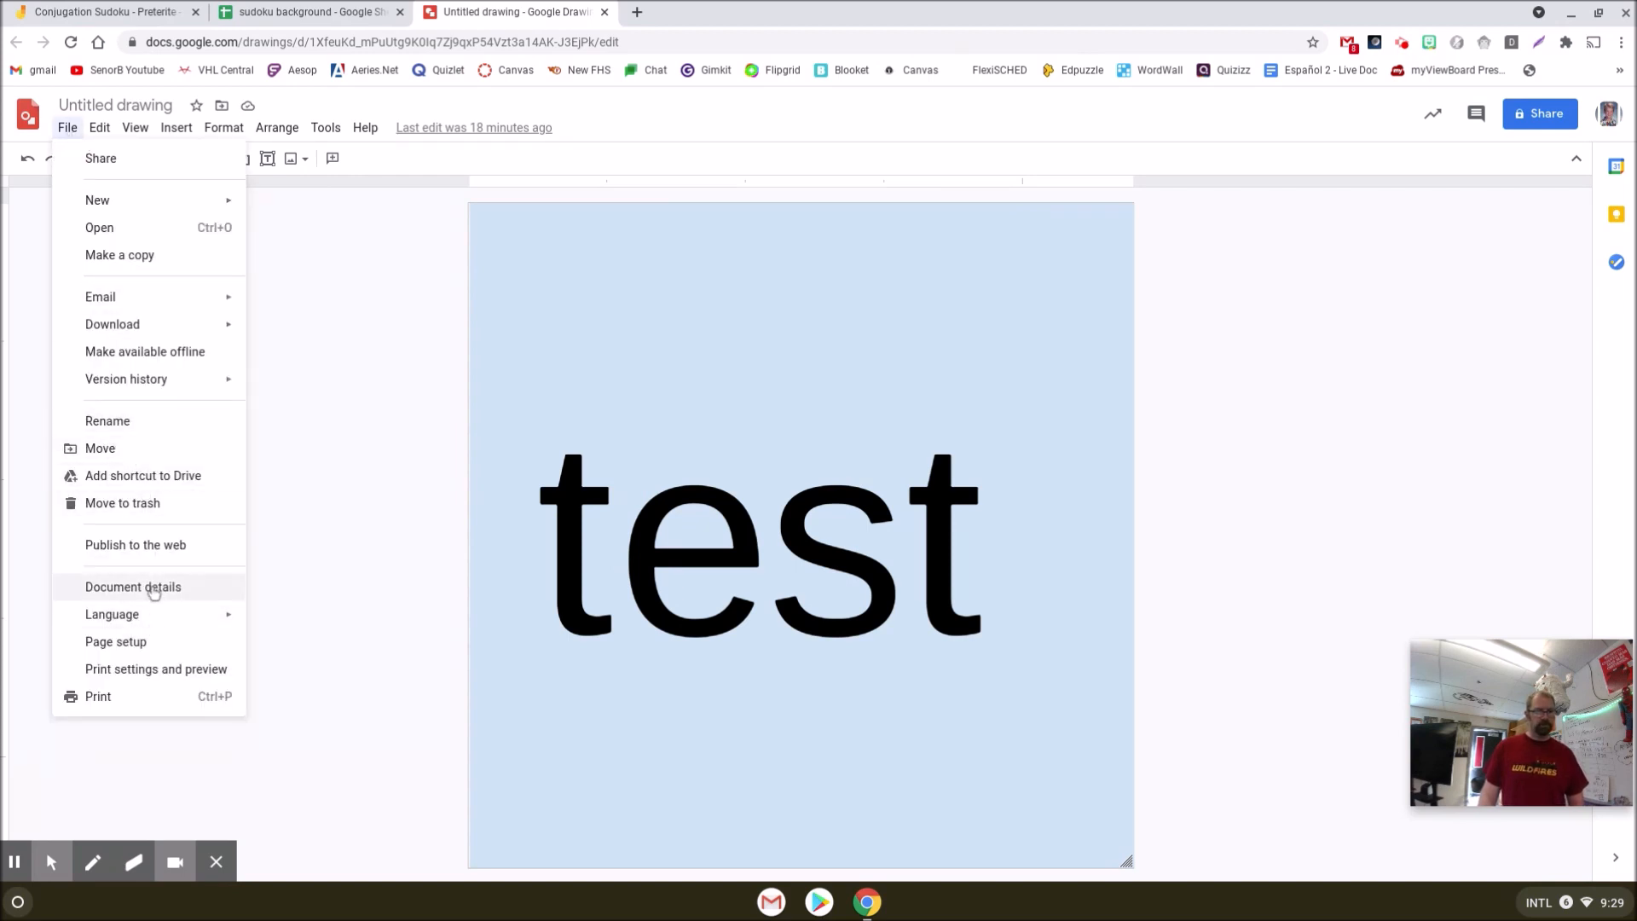
{"action": "mouse_move", "coordinate": [128, 324]}
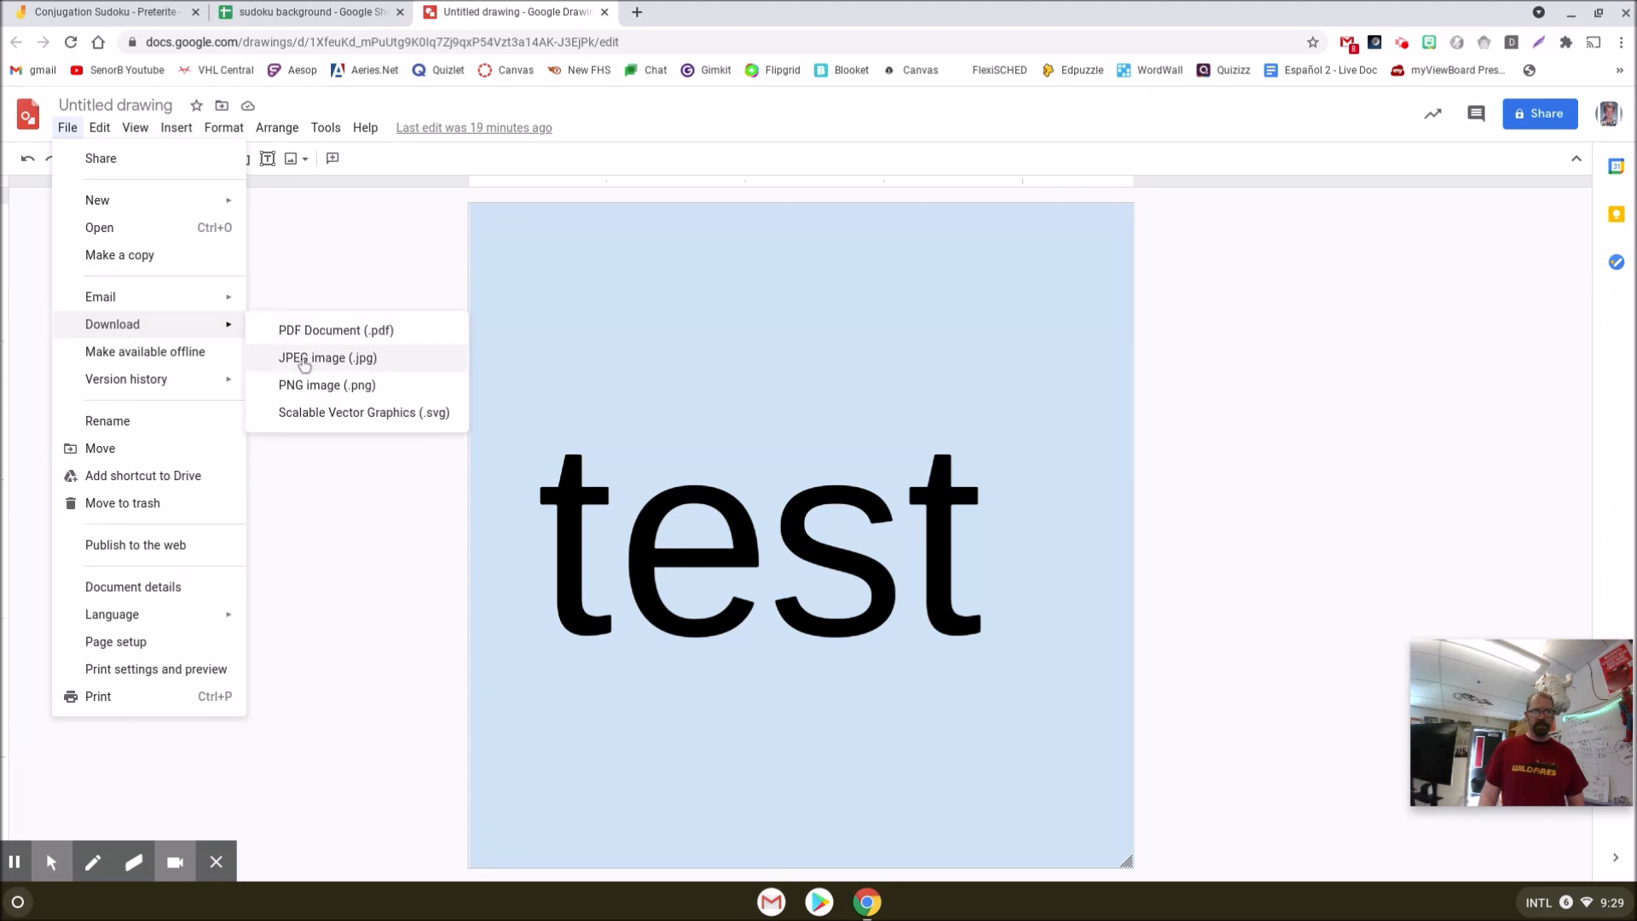
{"action": "left_click", "coordinate": [372, 529]}
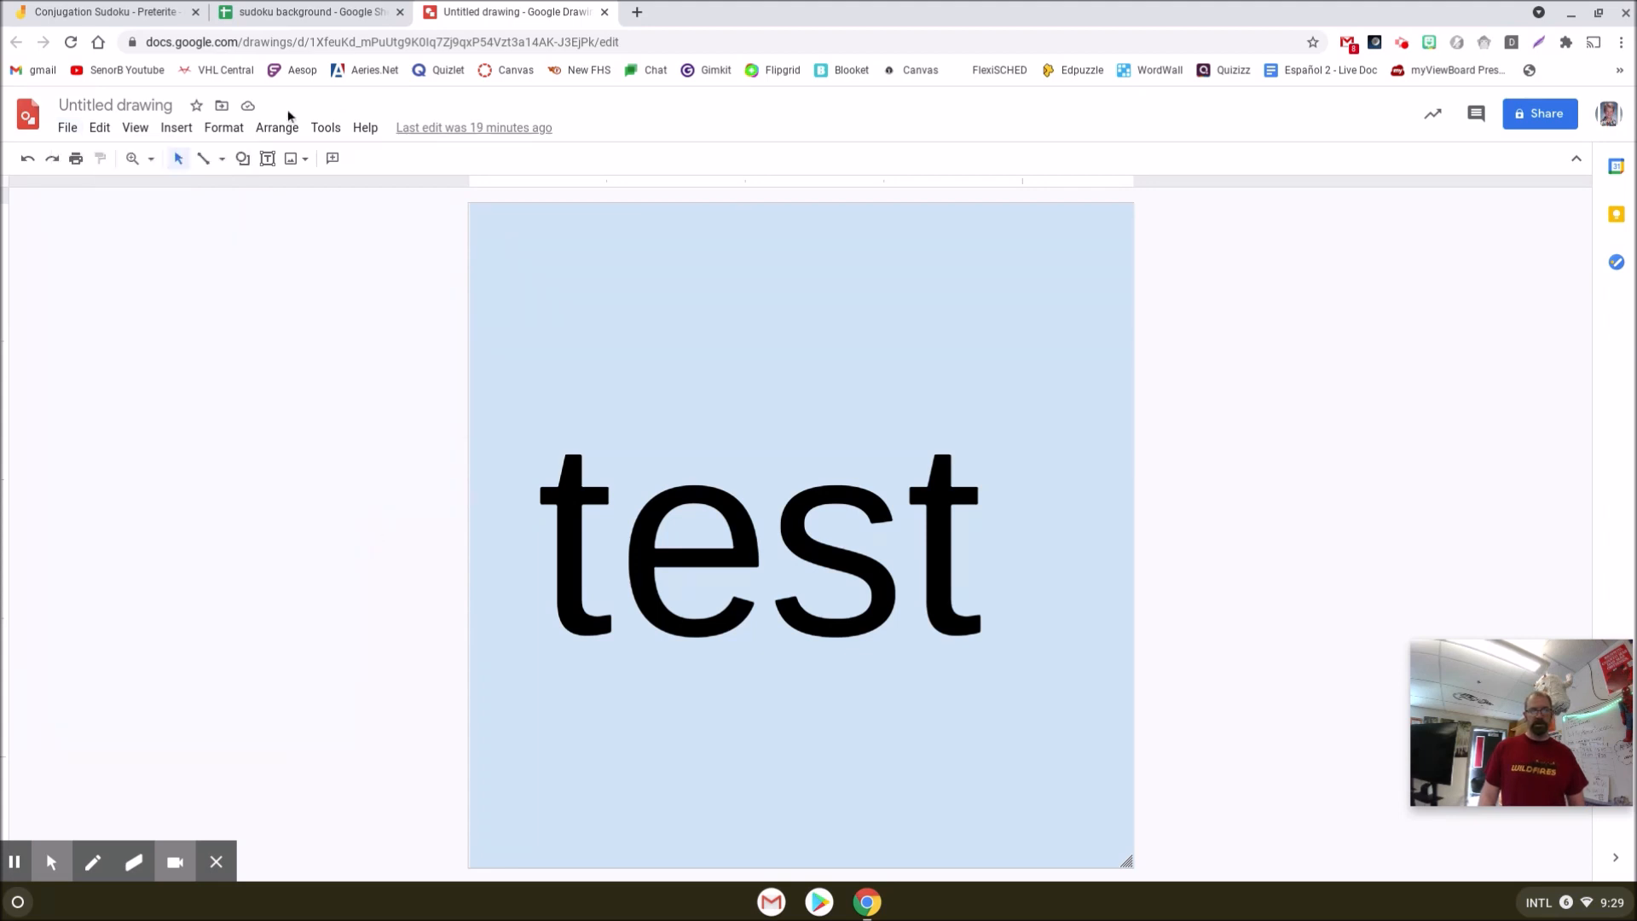
Review the blank grid spreadsheet and the FUI tile on the Conjugation Sudoku board
{"action": "left_click", "coordinate": [300, 12]}
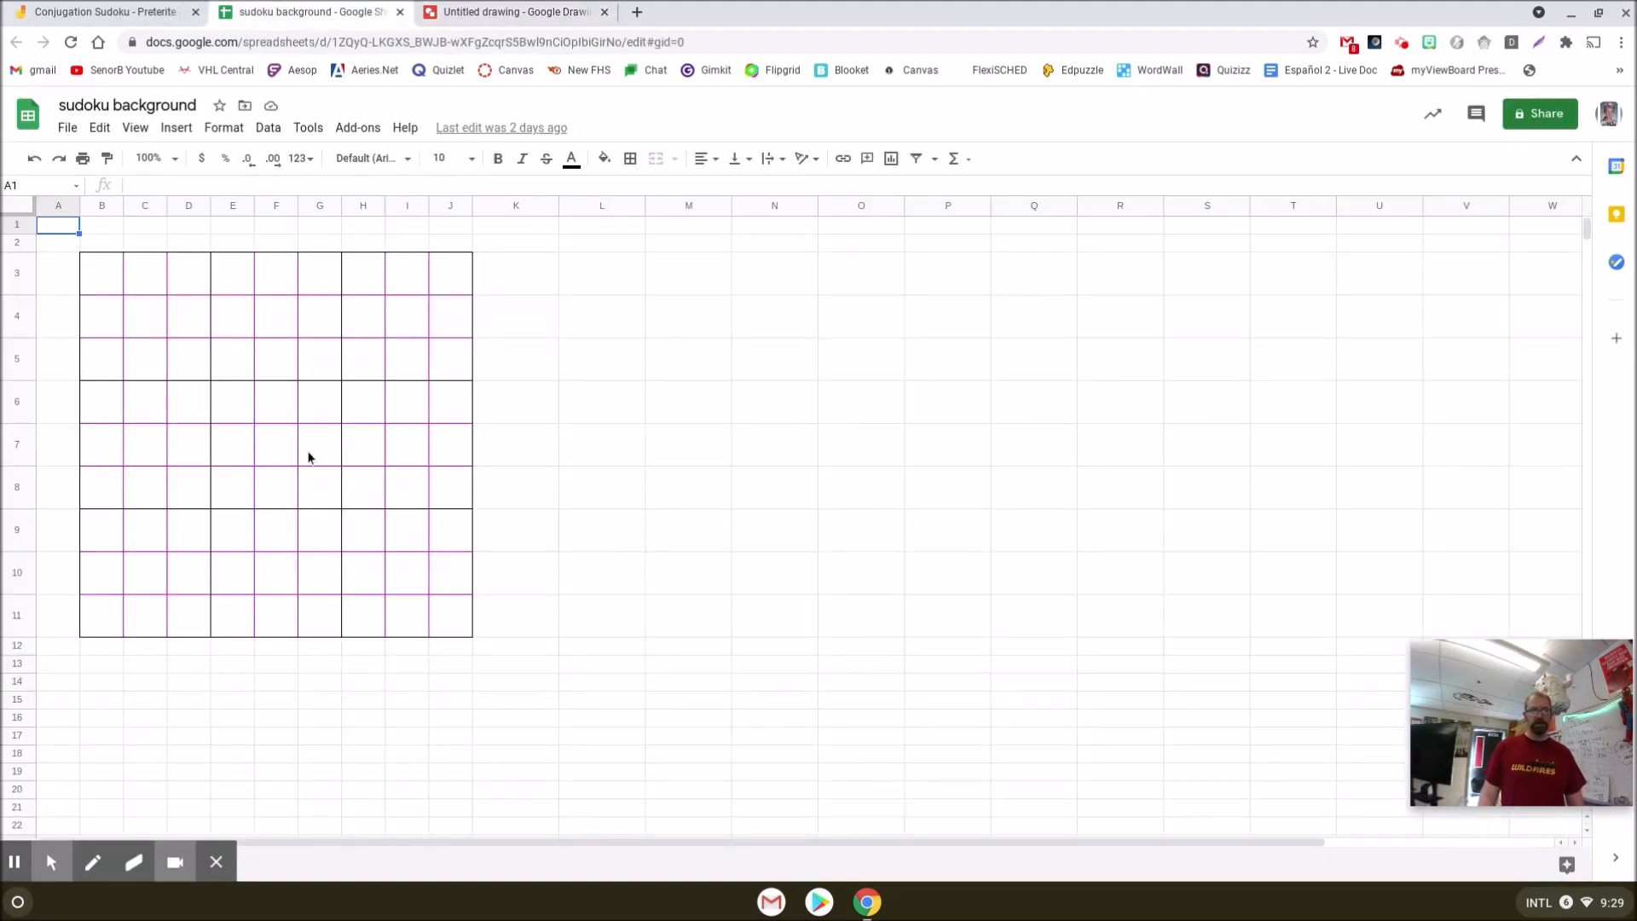
{"action": "left_click", "coordinate": [85, 10]}
{"action": "left_click", "coordinate": [298, 255]}
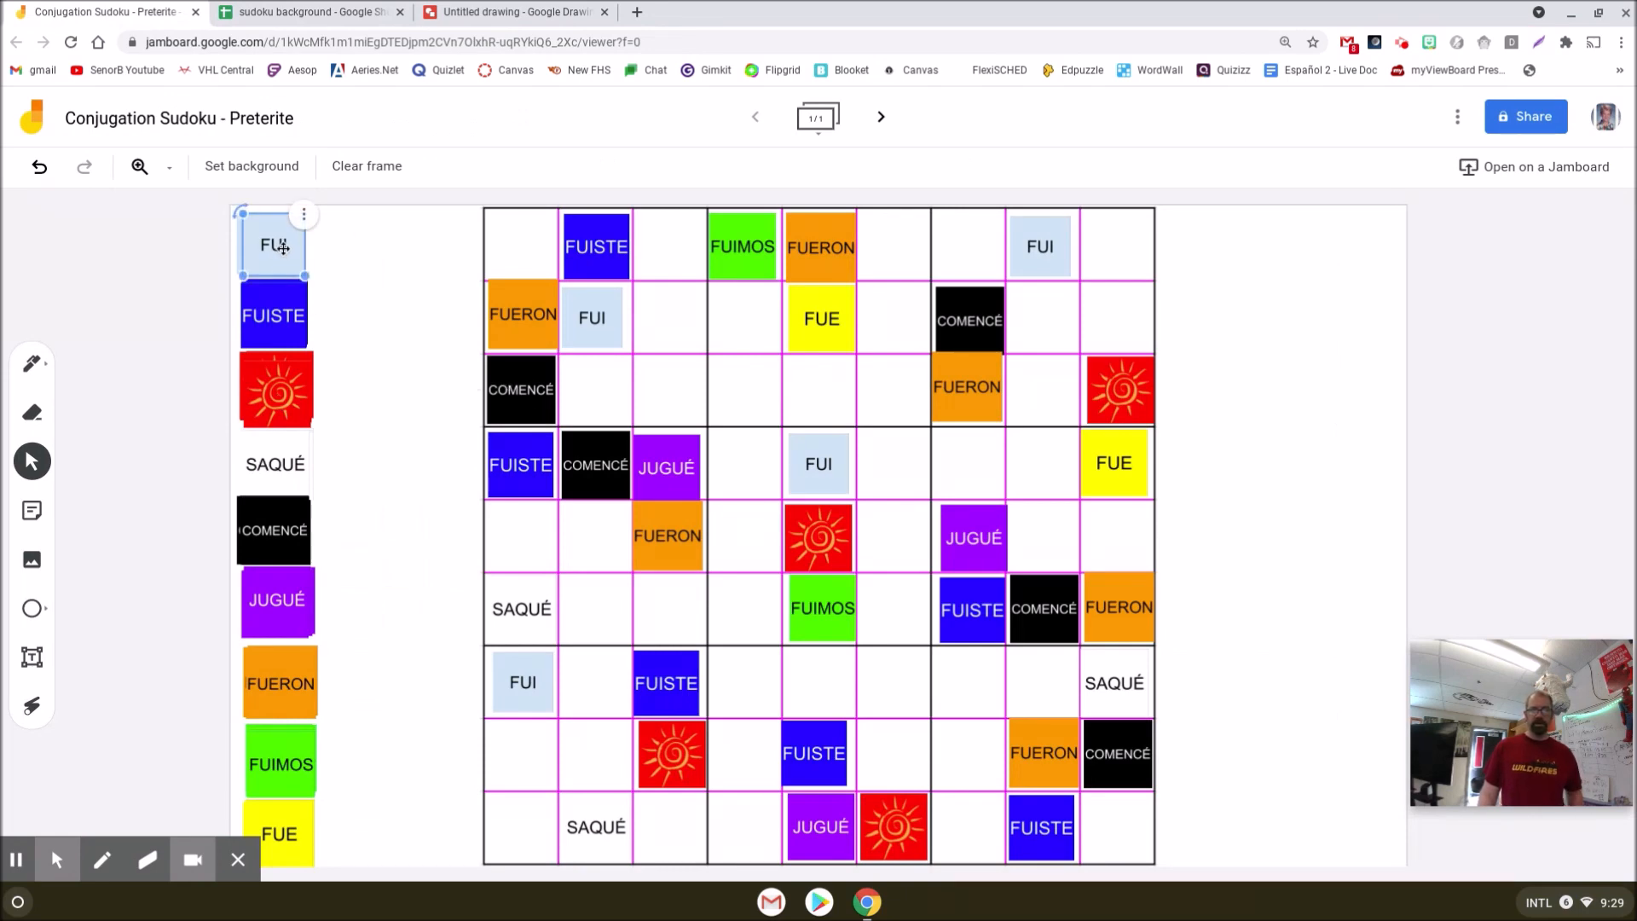
{"action": "left_click", "coordinate": [371, 300]}
{"action": "left_click", "coordinate": [284, 243]}
Check the custom page size in the test square drawing's page setup without changing it
{"action": "left_click", "coordinate": [512, 12]}
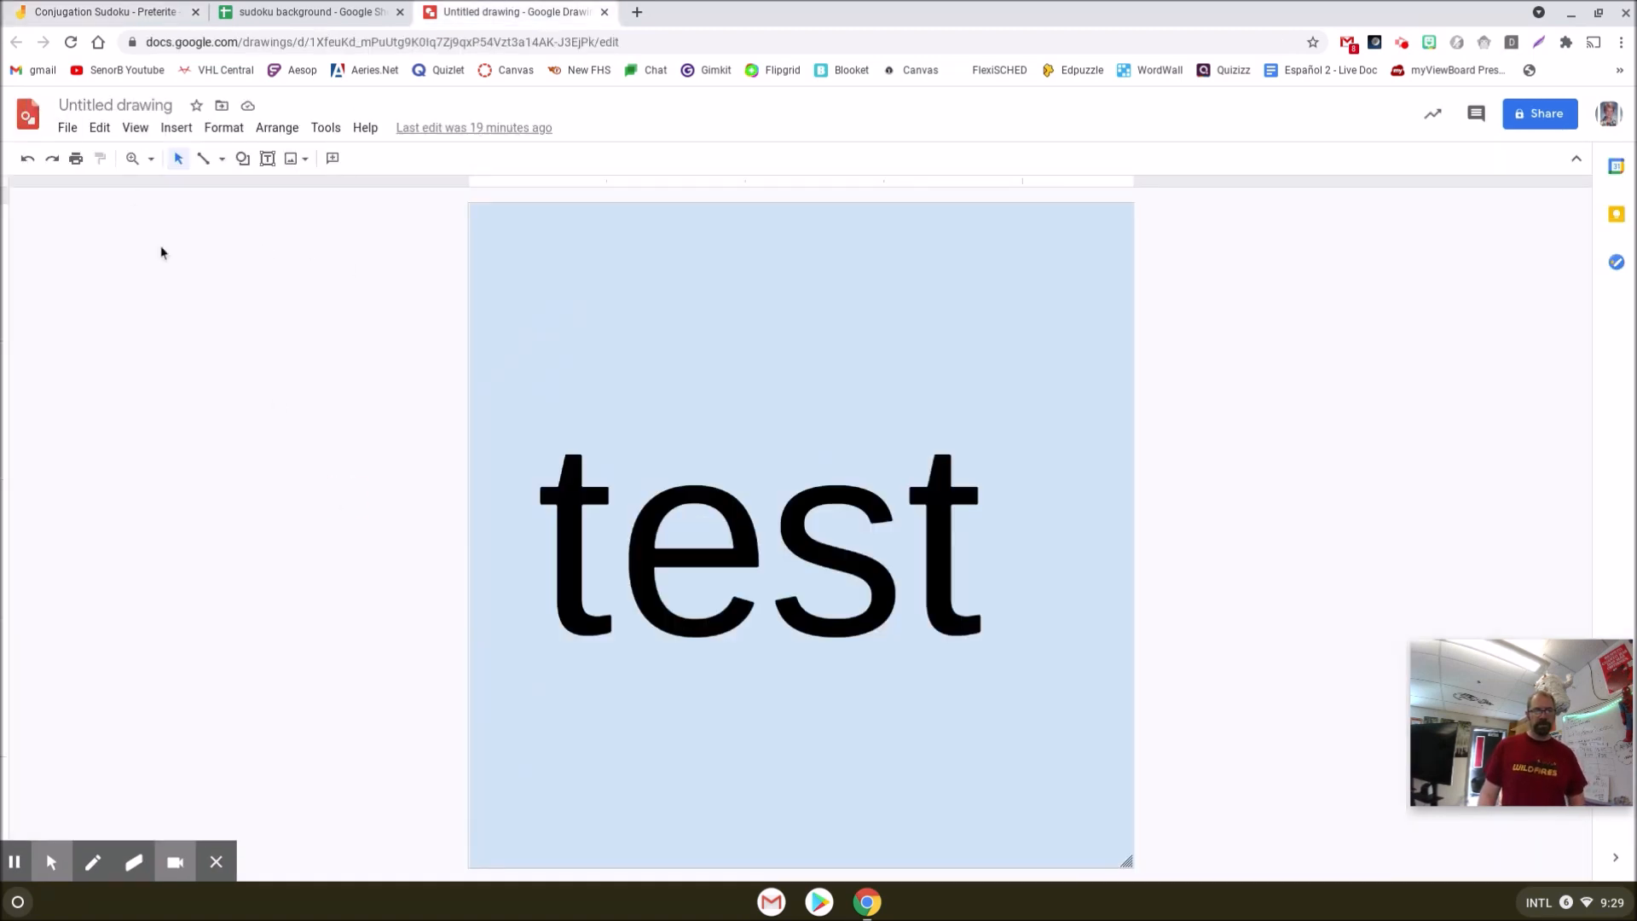
{"action": "left_click", "coordinate": [67, 127]}
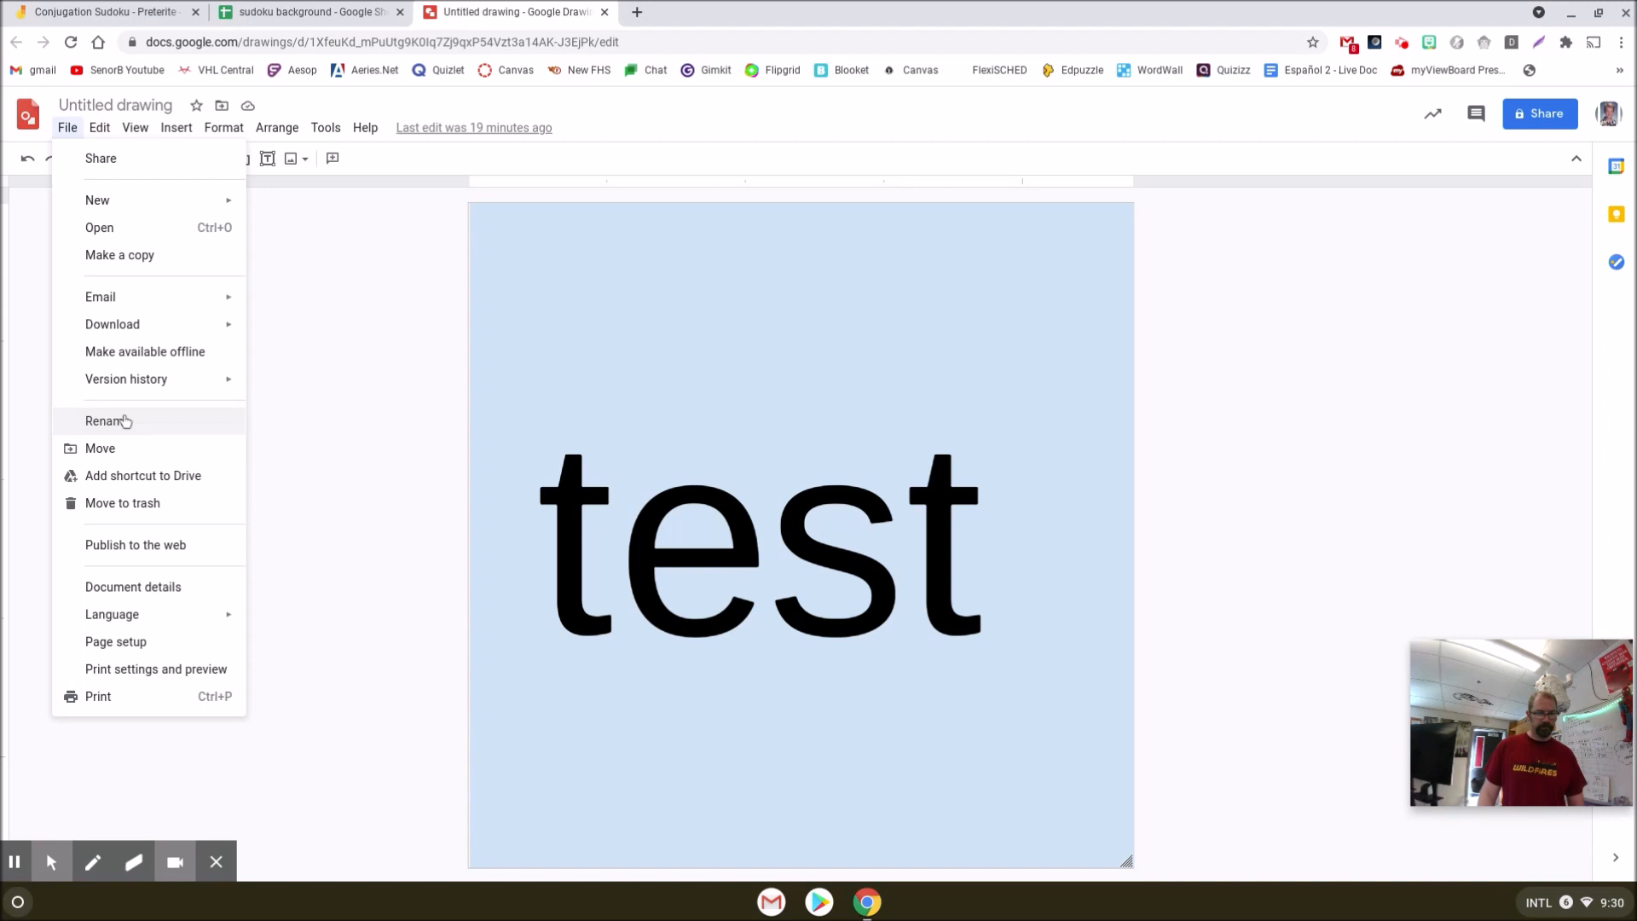
{"action": "left_click", "coordinate": [116, 641]}
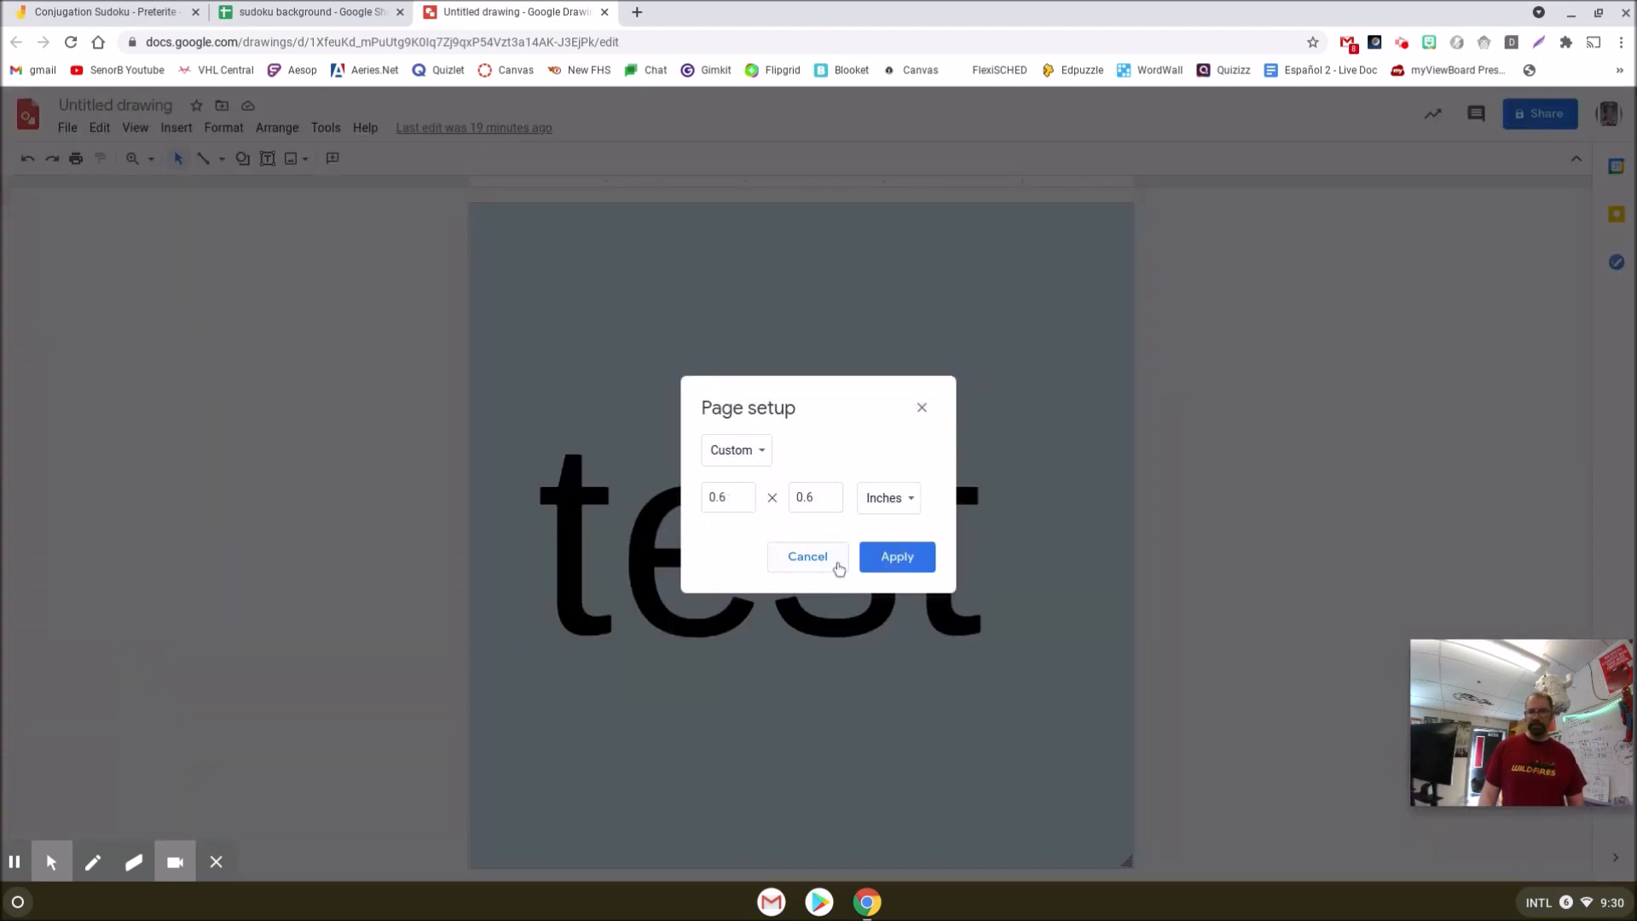
{"action": "left_click", "coordinate": [392, 399]}
{"action": "left_click", "coordinate": [808, 556]}
Download the test square drawing as a JPEG image
{"action": "left_click", "coordinate": [69, 129]}
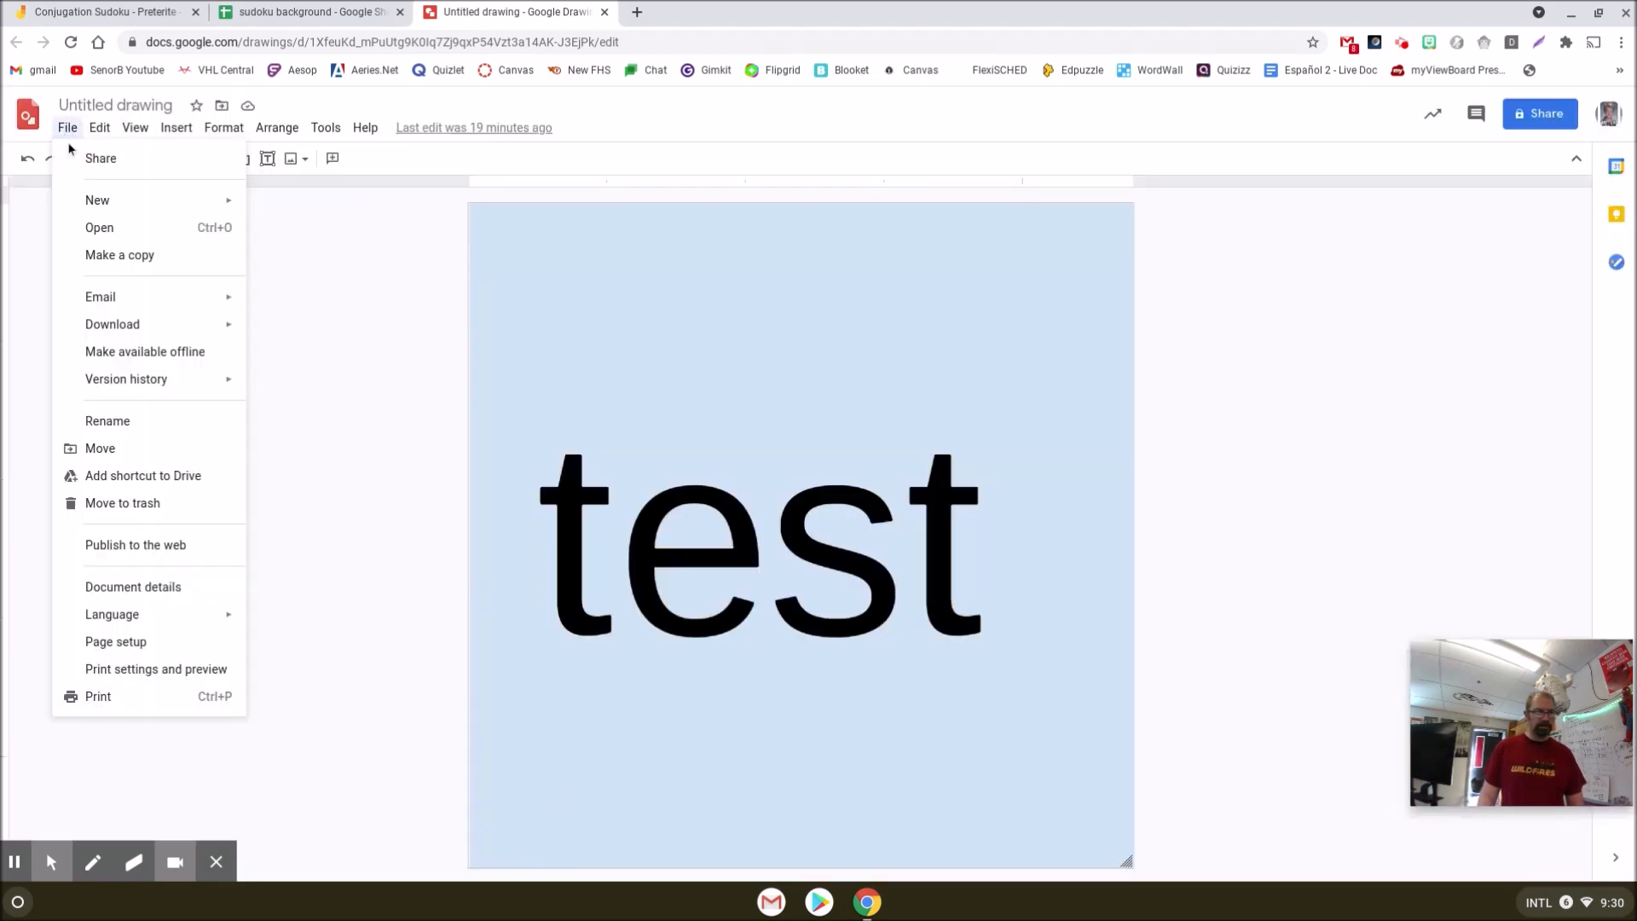
{"action": "left_click", "coordinate": [313, 357]}
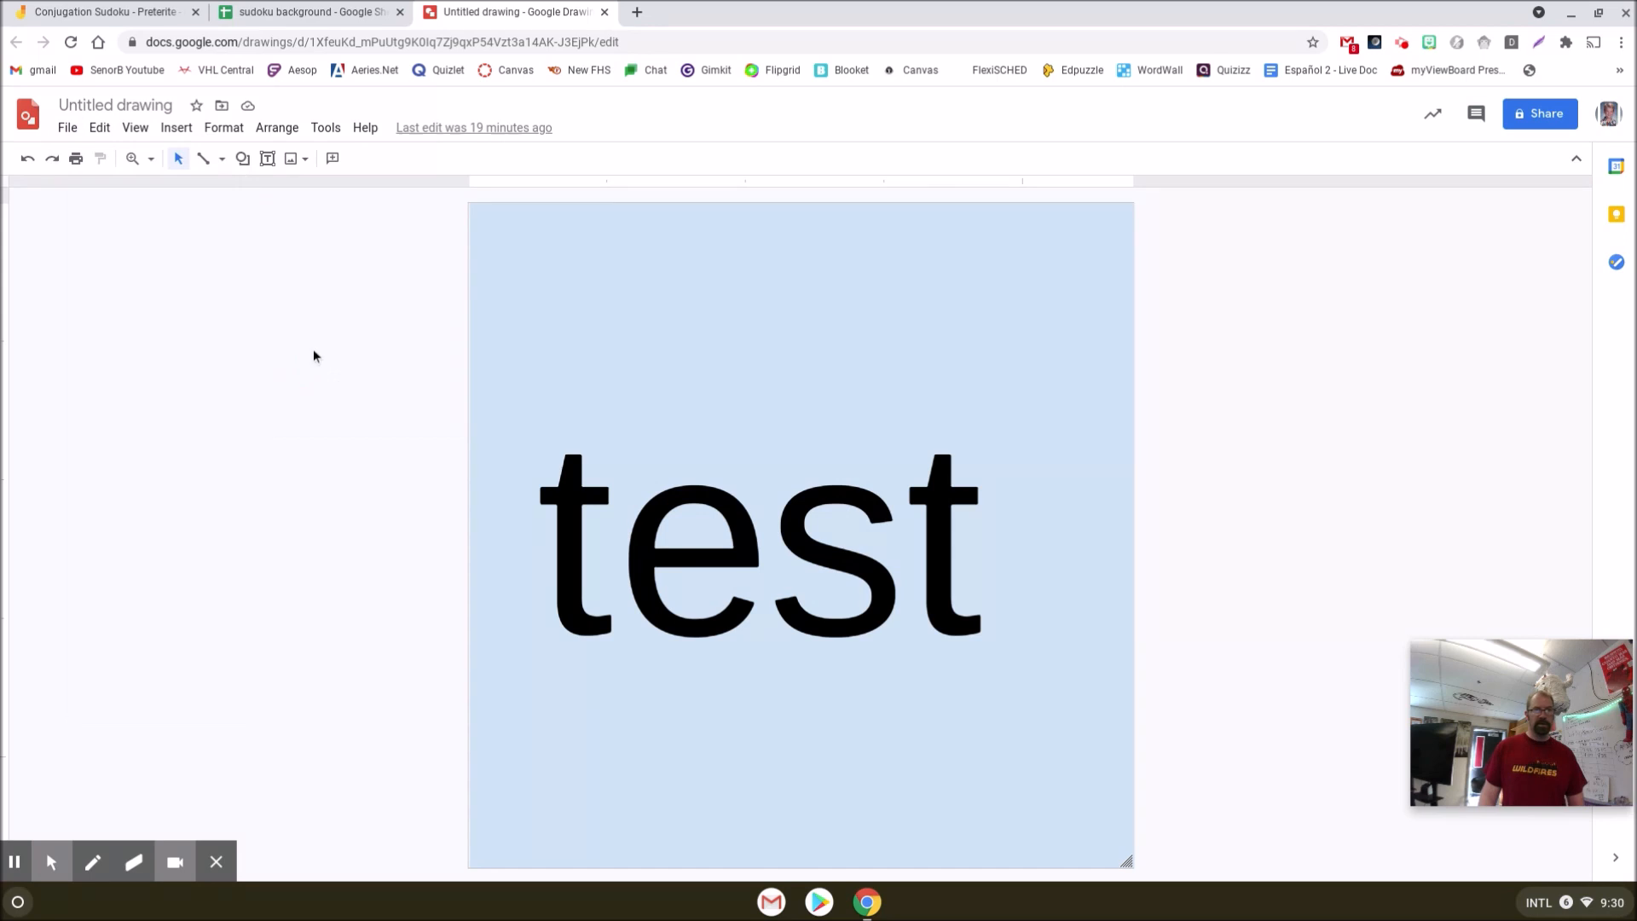
Switch to the Conjugation Sudoku board and insert the downloaded image Untitled drawing (1).jpg
{"action": "left_click", "coordinate": [88, 6]}
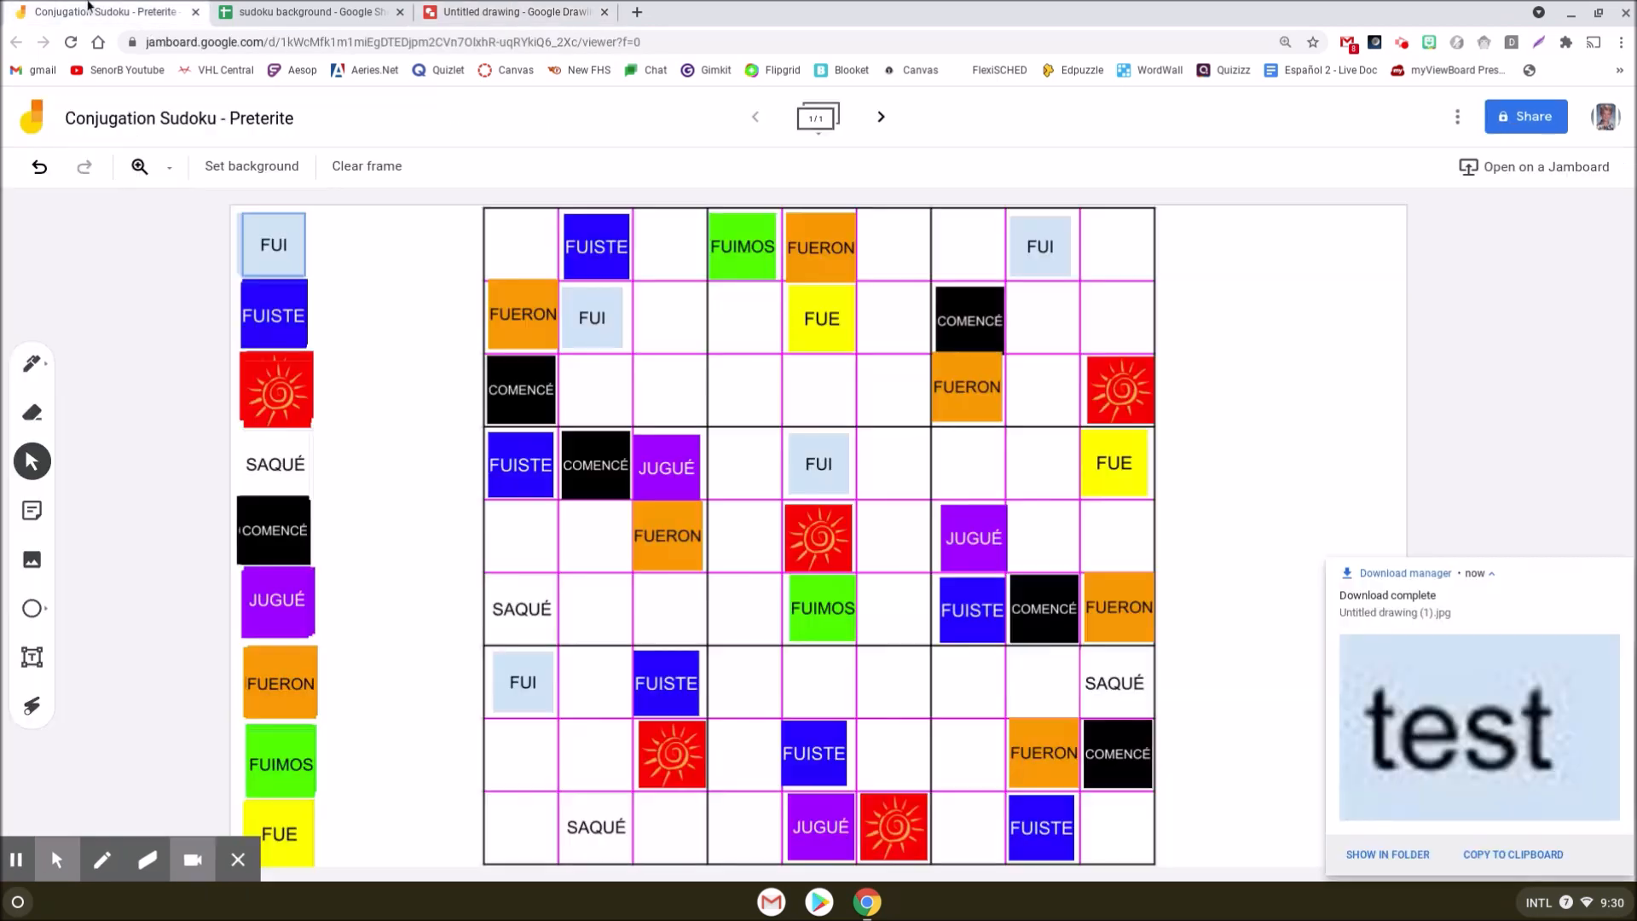
{"action": "left_click", "coordinate": [32, 560]}
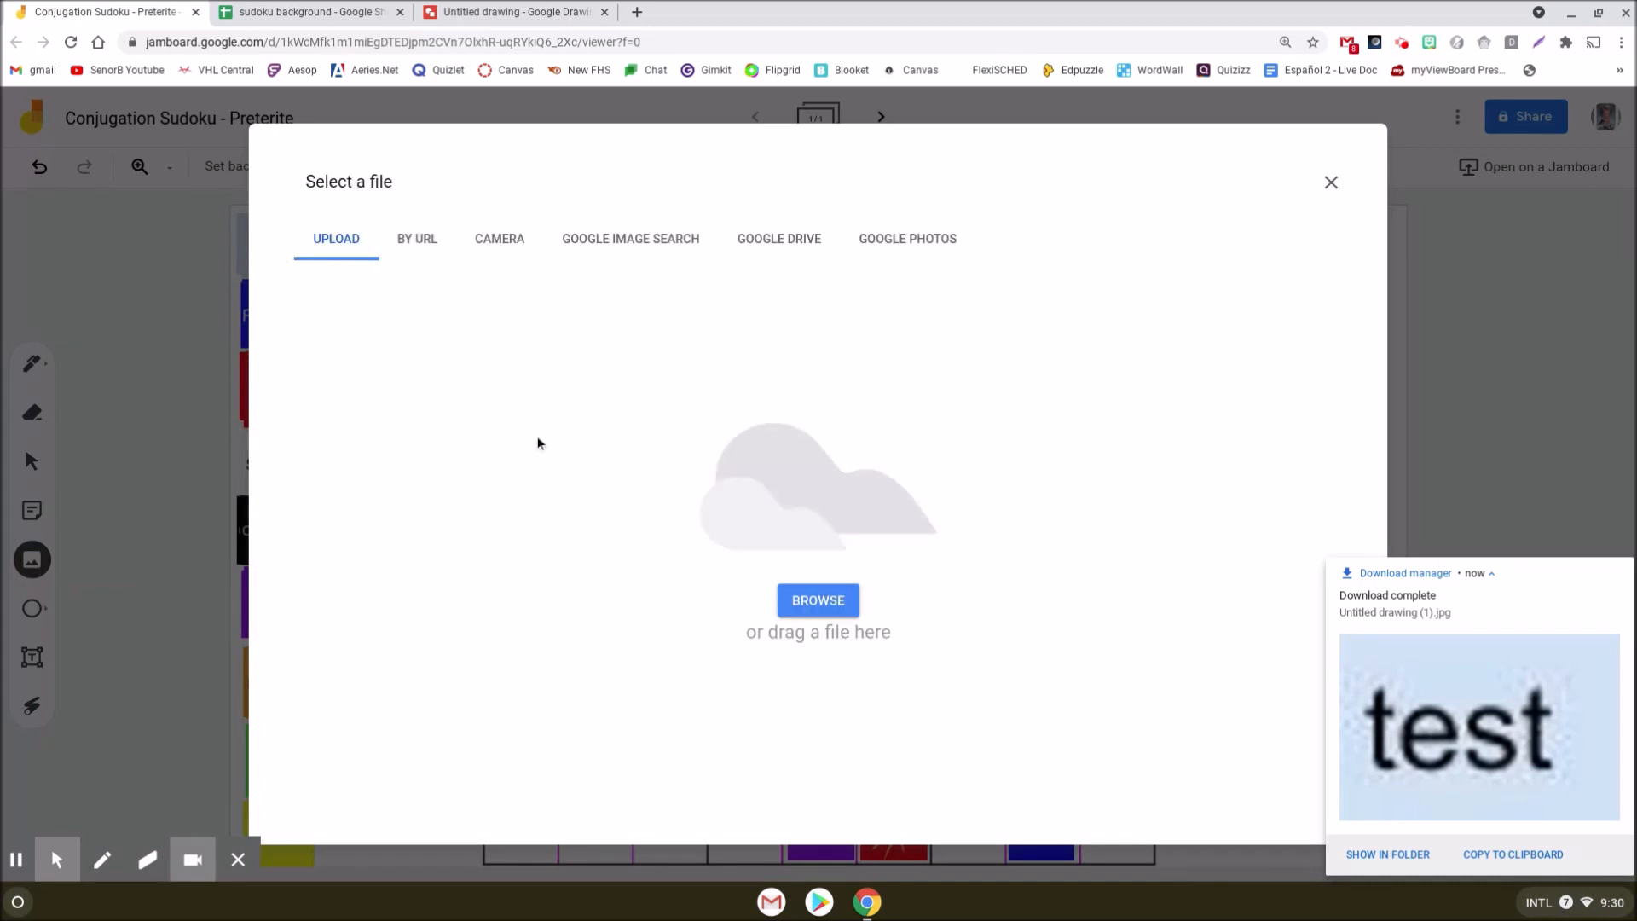
{"action": "left_click", "coordinate": [803, 601]}
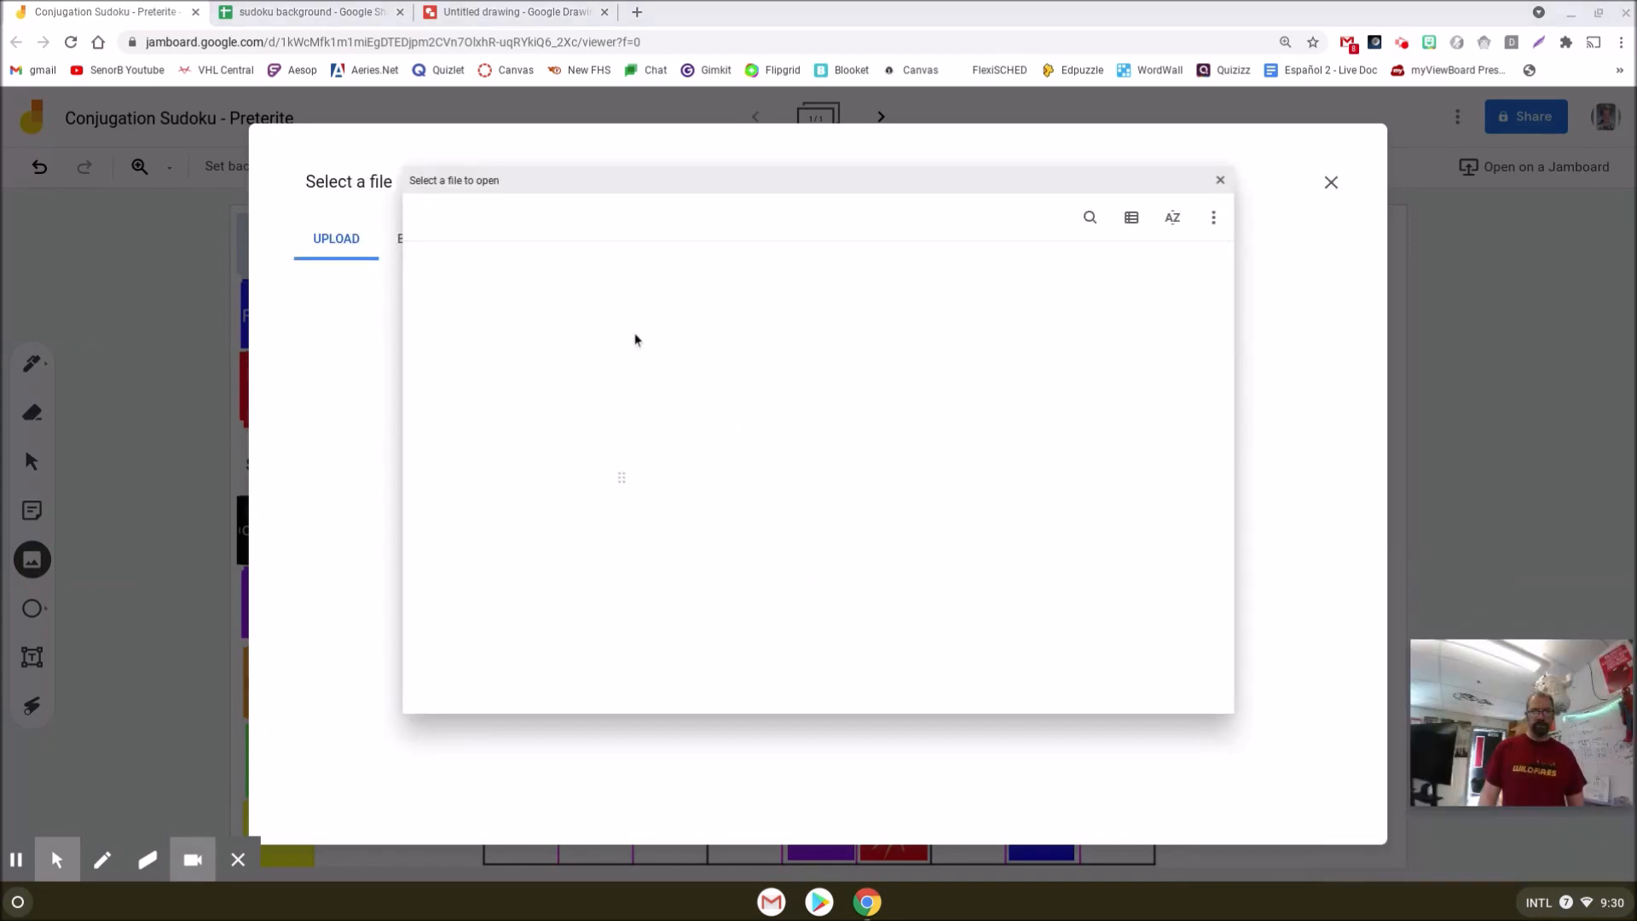
{"action": "left_click", "coordinate": [936, 307]}
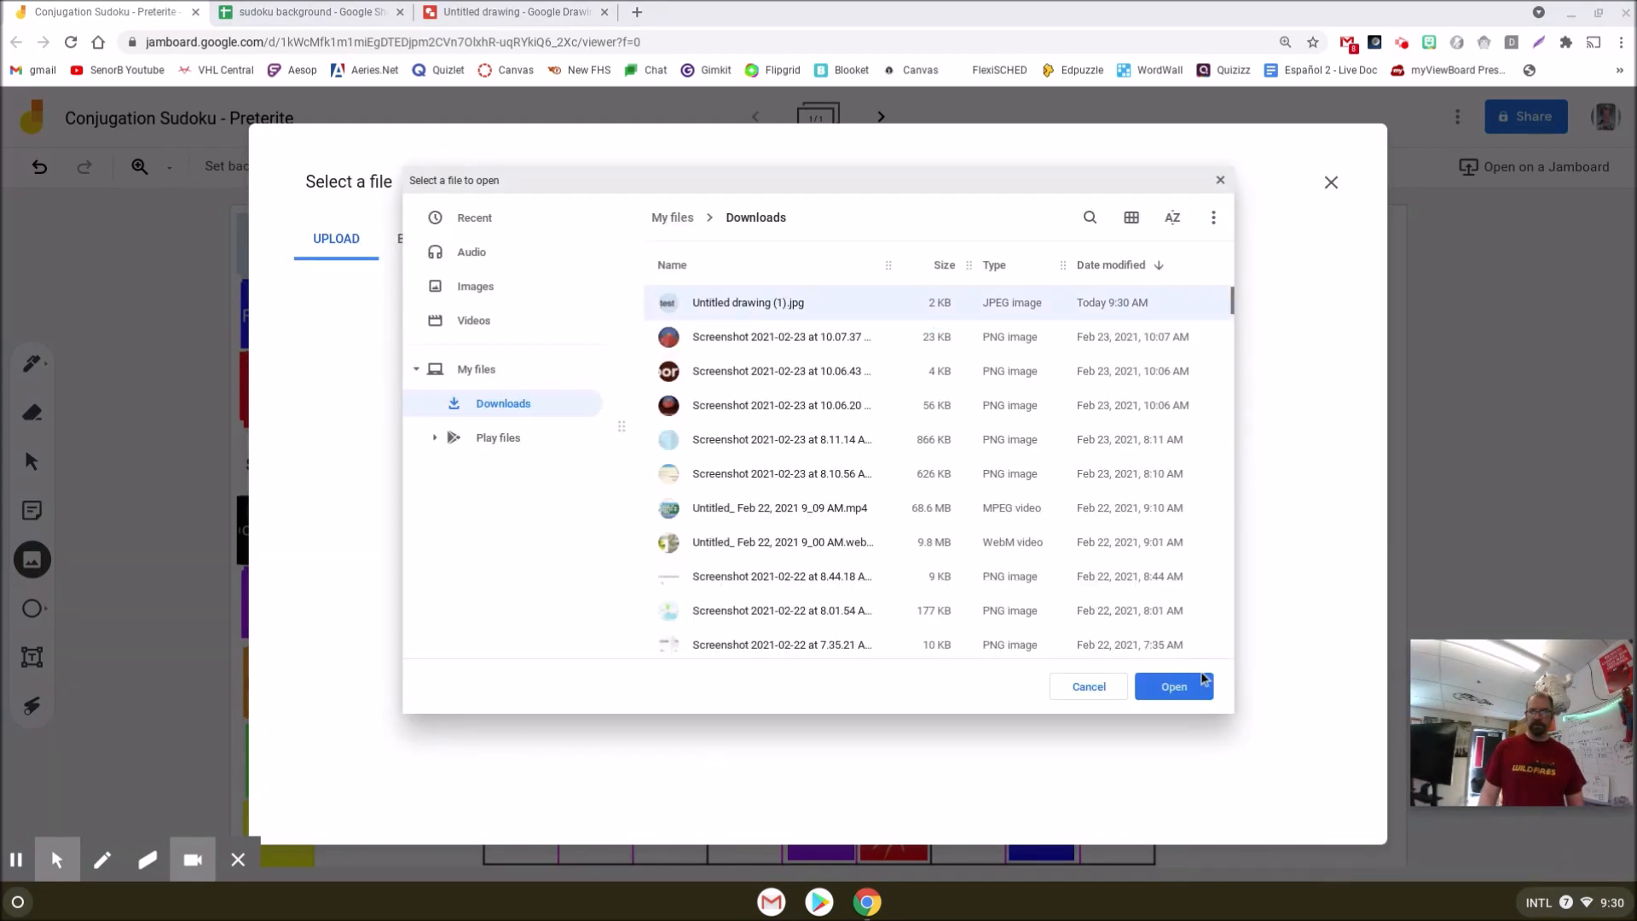
{"action": "left_click", "coordinate": [1193, 686]}
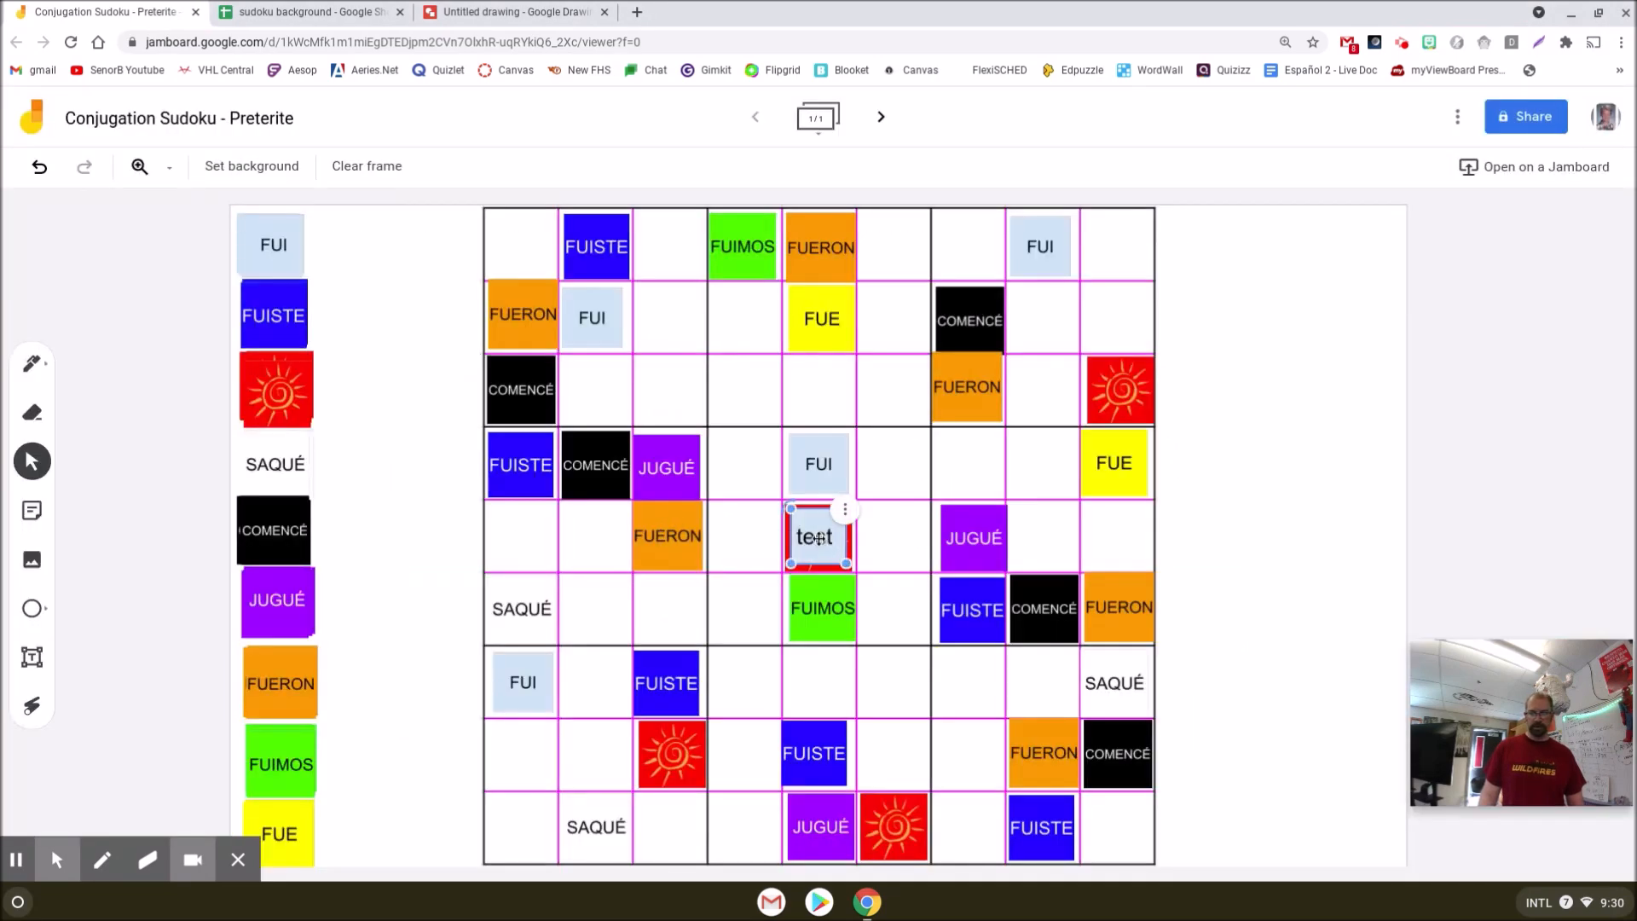
Move the test tile into the empty cell in the third row and third column, and enlarge it slightly to fit
{"action": "left_click_drag", "start_coordinate": [815, 533], "coordinate": [665, 389]}
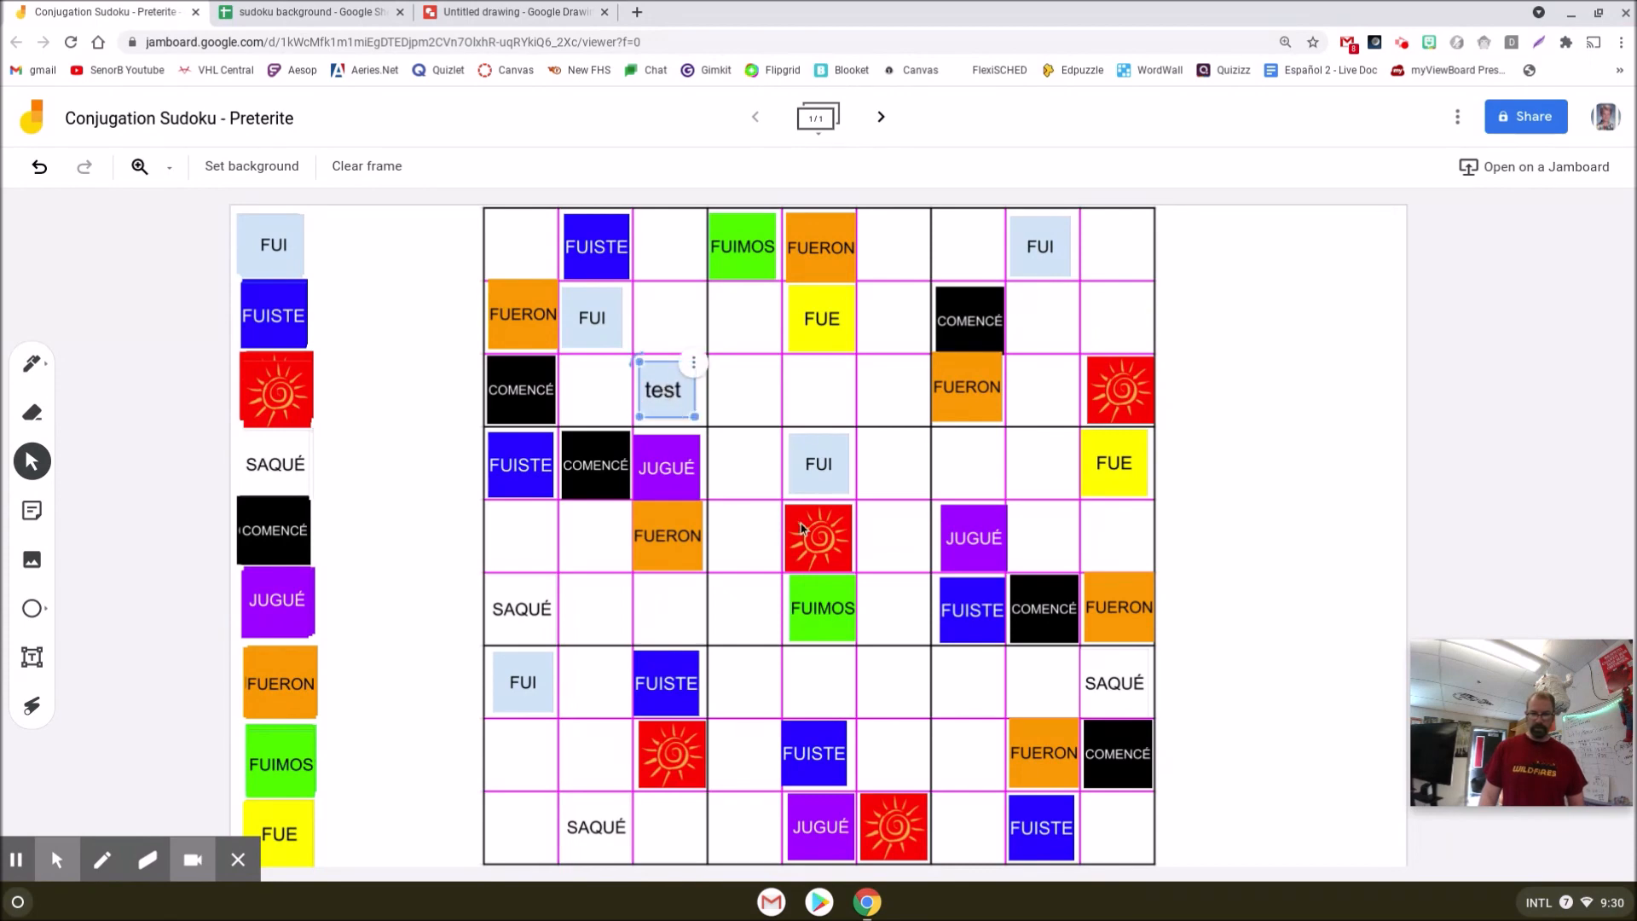
{"action": "left_click_drag", "start_coordinate": [697, 416], "coordinate": [703, 424]}
{"action": "left_click", "coordinate": [679, 401]}
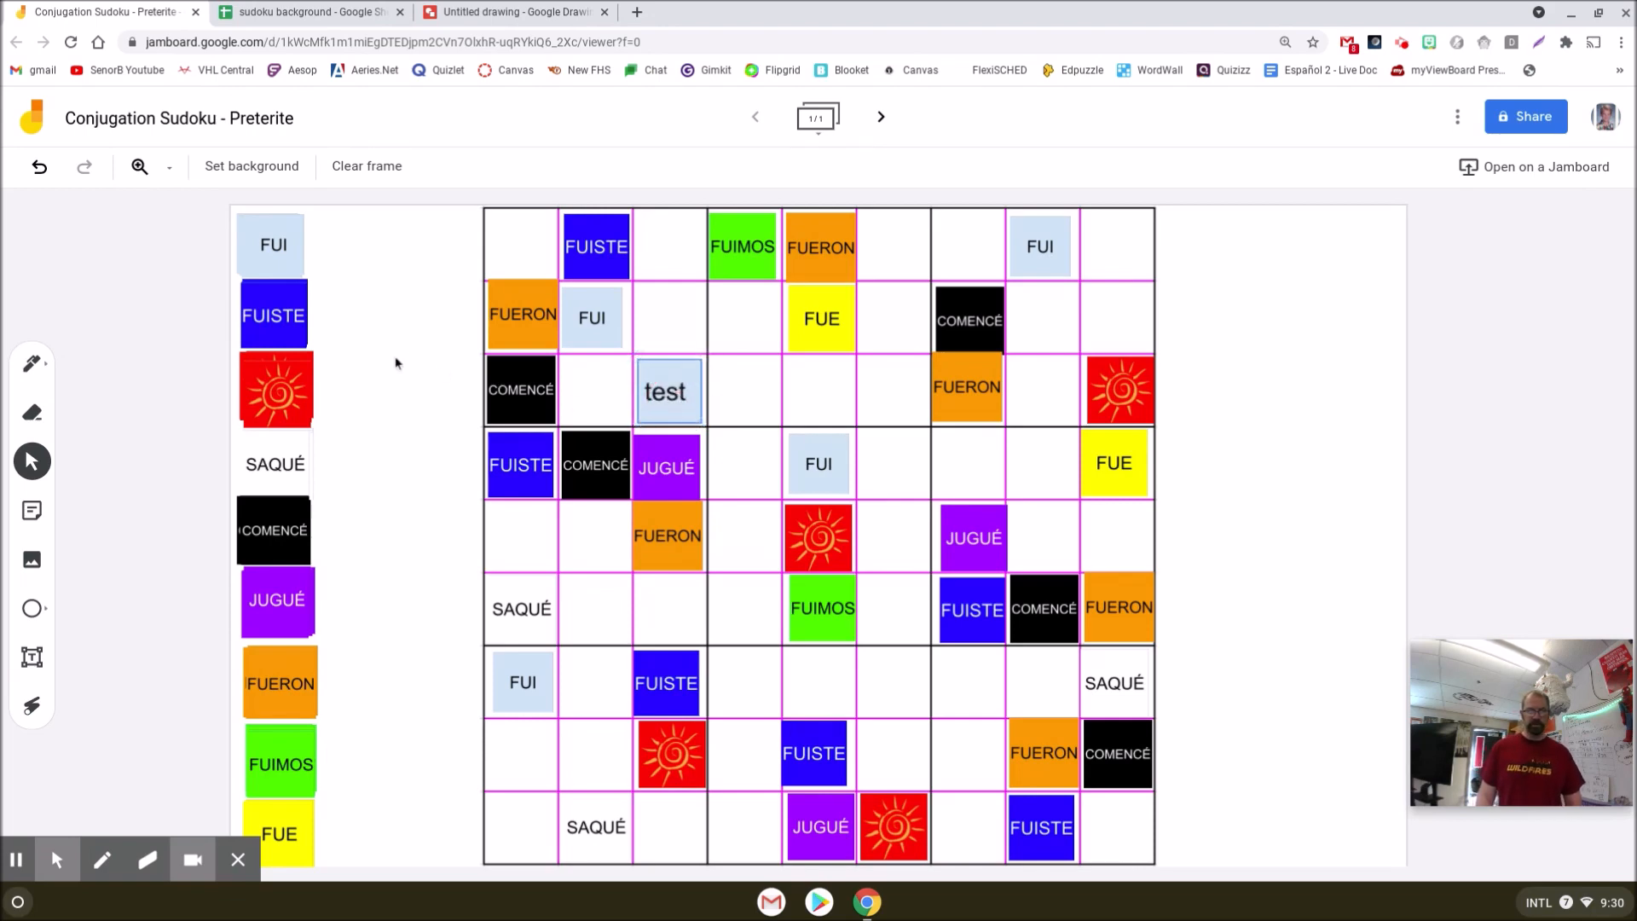
Move the test tile off the grid, enlarge it, and shrink it back to tile size beside the FUI tile
{"action": "left_click_drag", "start_coordinate": [665, 390], "coordinate": [575, 477]}
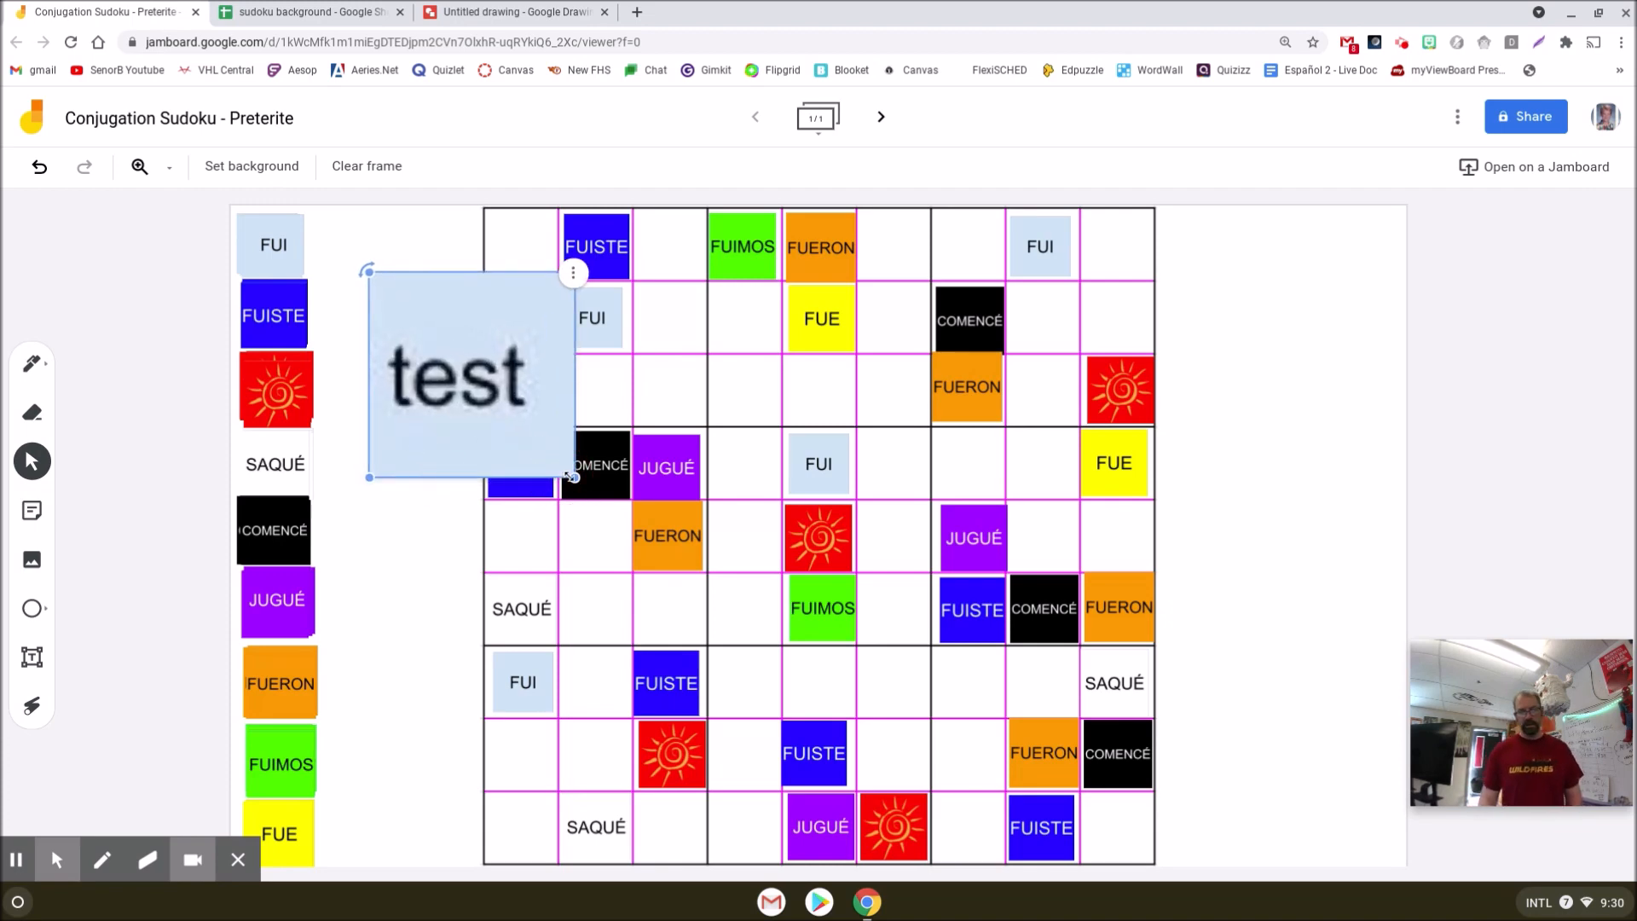
{"action": "left_click_drag", "start_coordinate": [573, 477], "coordinate": [352, 252]}
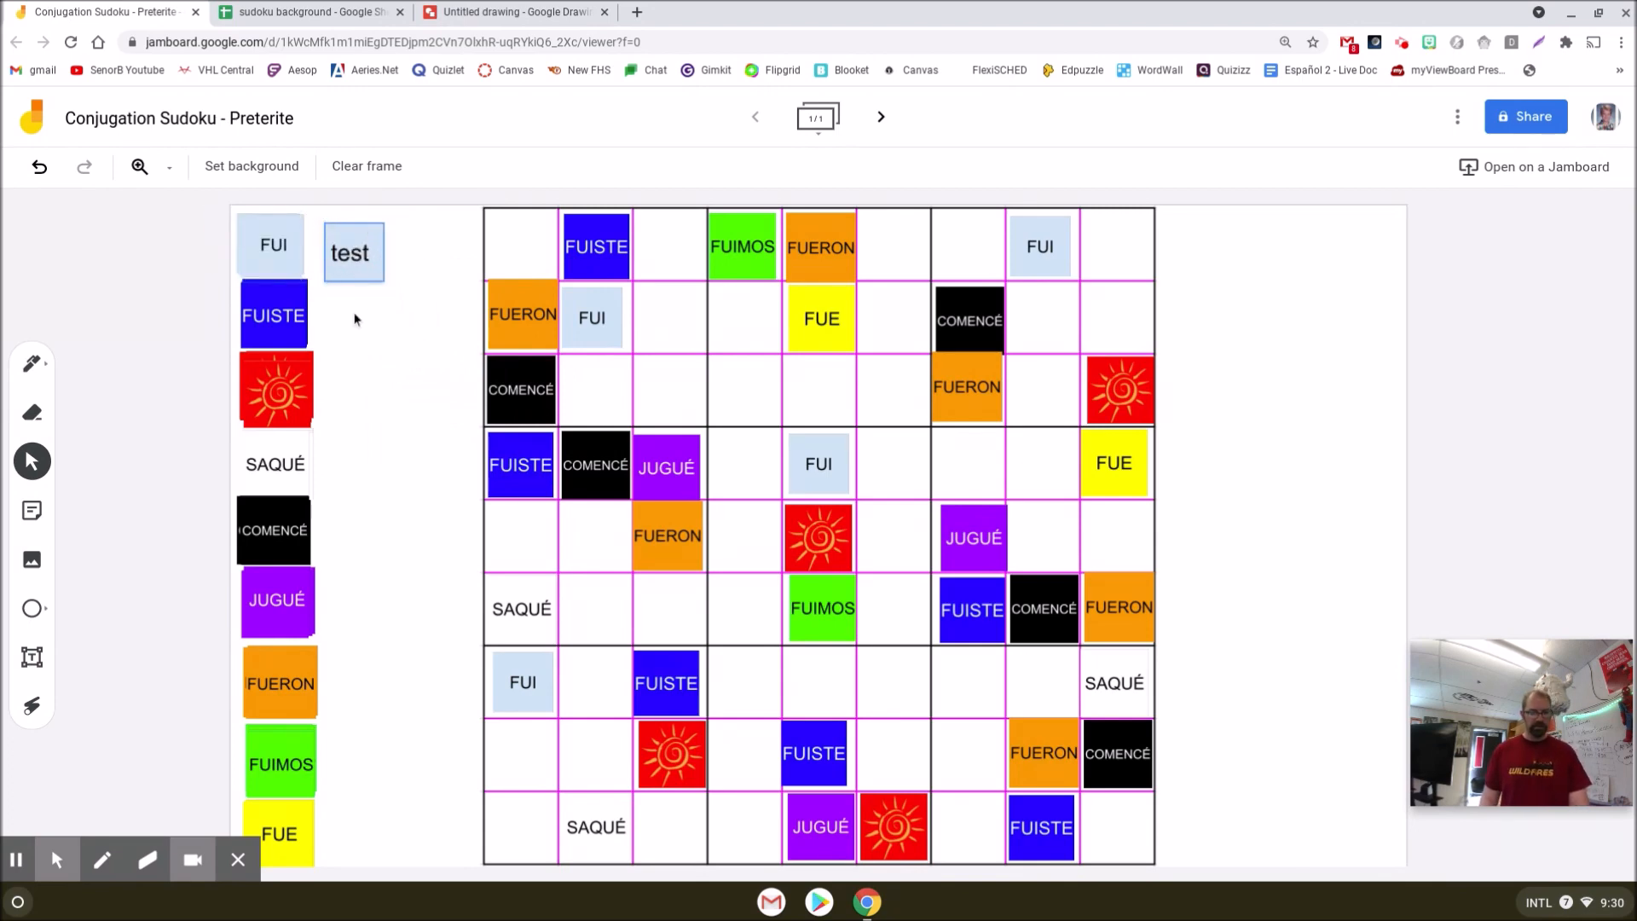
Try duplicating the test tile and place it in the blank area between the FUISTE tile and the grid
{"action": "left_click", "coordinate": [334, 276]}
{"action": "key", "text": "ctrl+d"}
{"action": "key", "text": "ctrl+d"}
{"action": "key", "text": "ctrl+d"}
{"action": "left_click_drag", "start_coordinate": [400, 311], "coordinate": [395, 362]}
{"action": "left_click_drag", "start_coordinate": [386, 291], "coordinate": [386, 352]}
{"action": "left_click_drag", "start_coordinate": [352, 252], "coordinate": [384, 344]}
{"action": "left_click", "coordinate": [371, 384]}
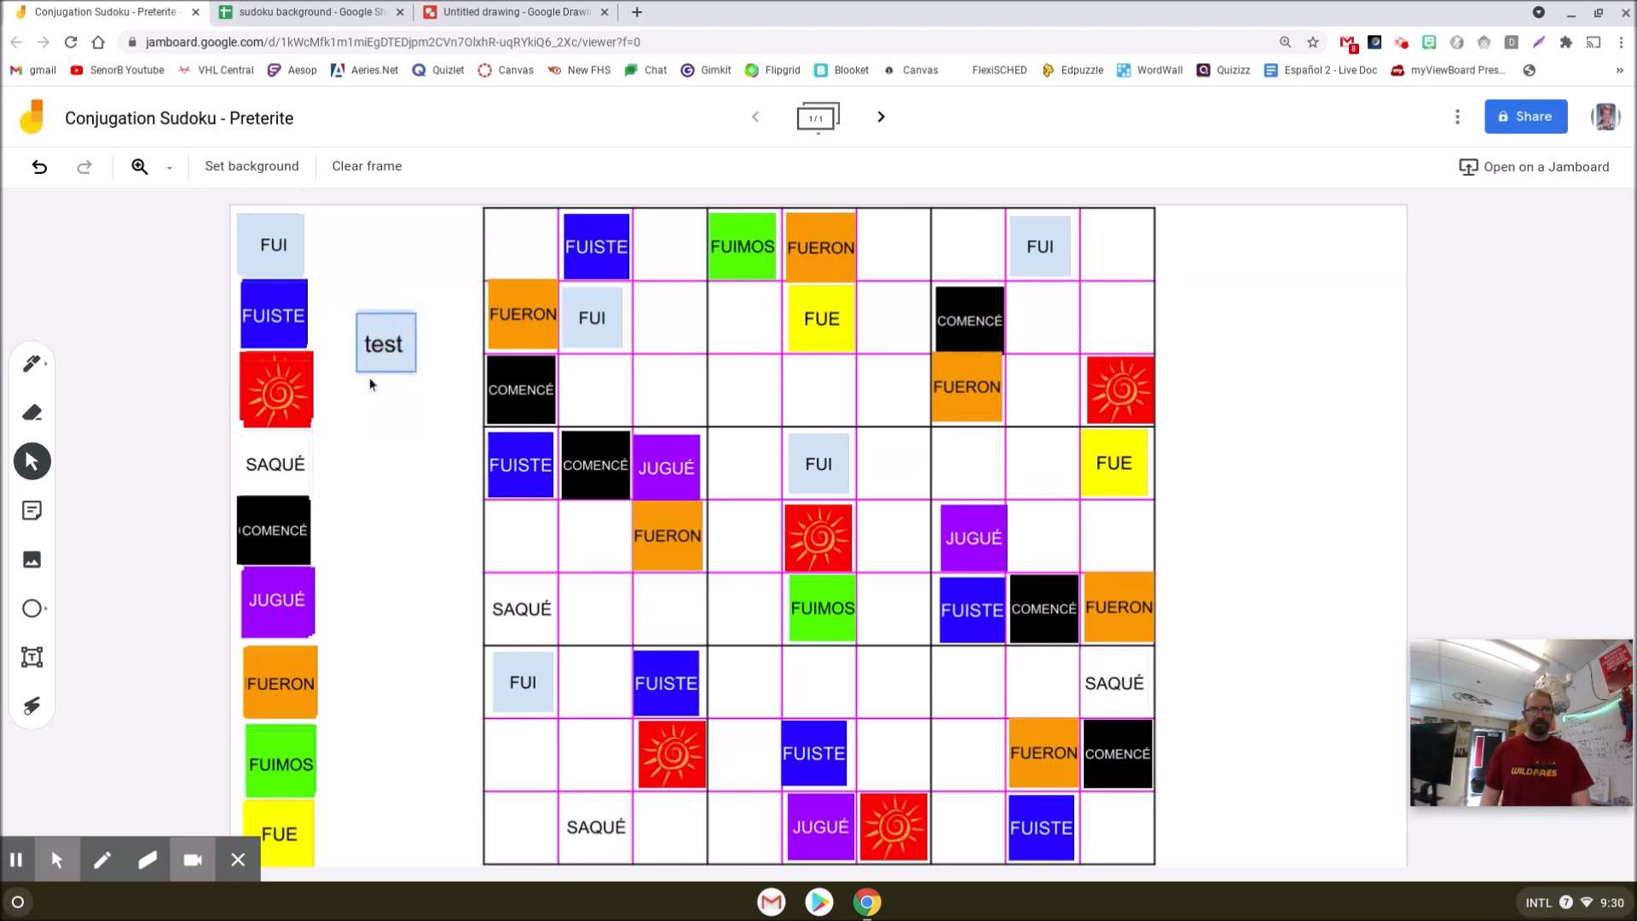
In the test square drawing, replace the text with "dog" and fill the square with yellow
{"action": "left_click", "coordinate": [512, 12]}
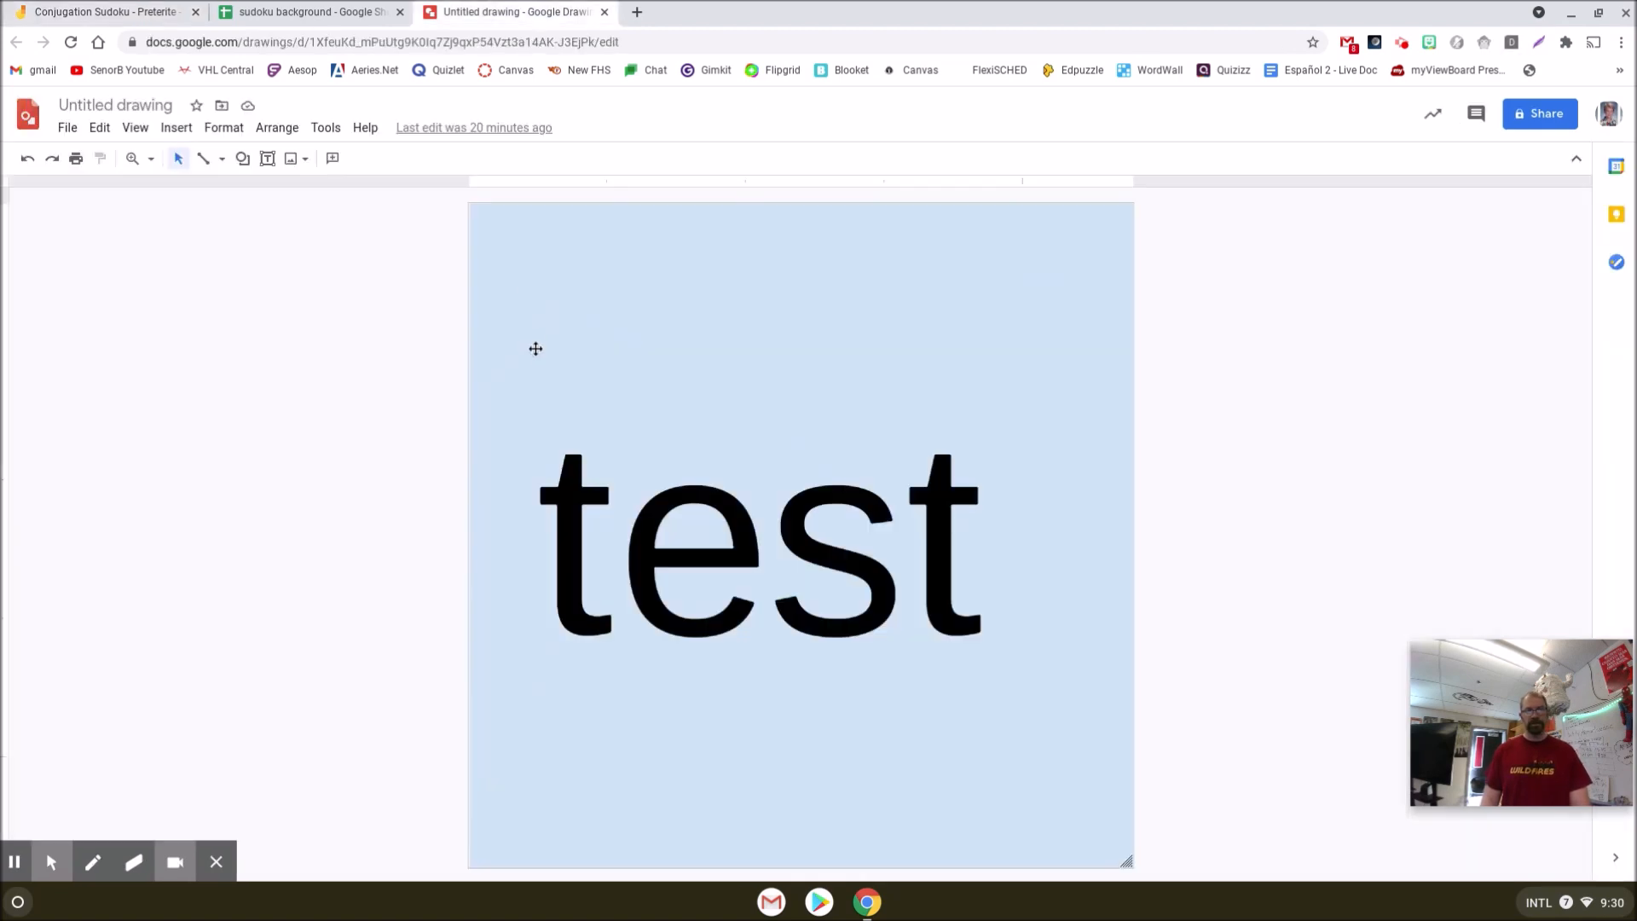
{"action": "left_click", "coordinate": [752, 501]}
{"action": "triple_click", "coordinate": [828, 532]}
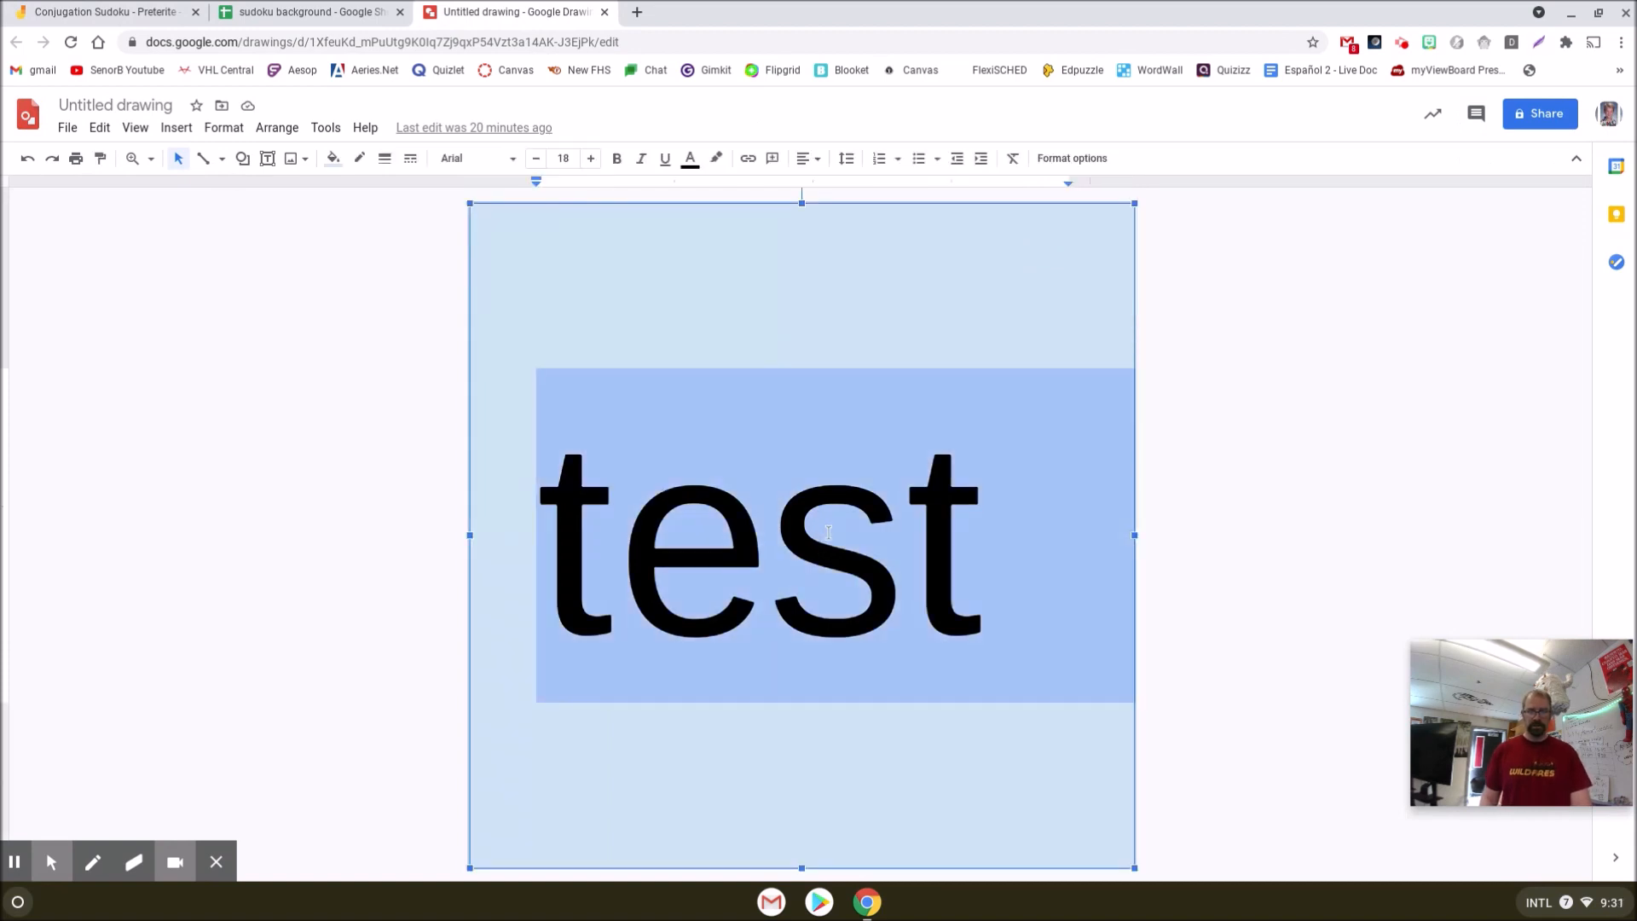
{"action": "type", "text": "dog"}
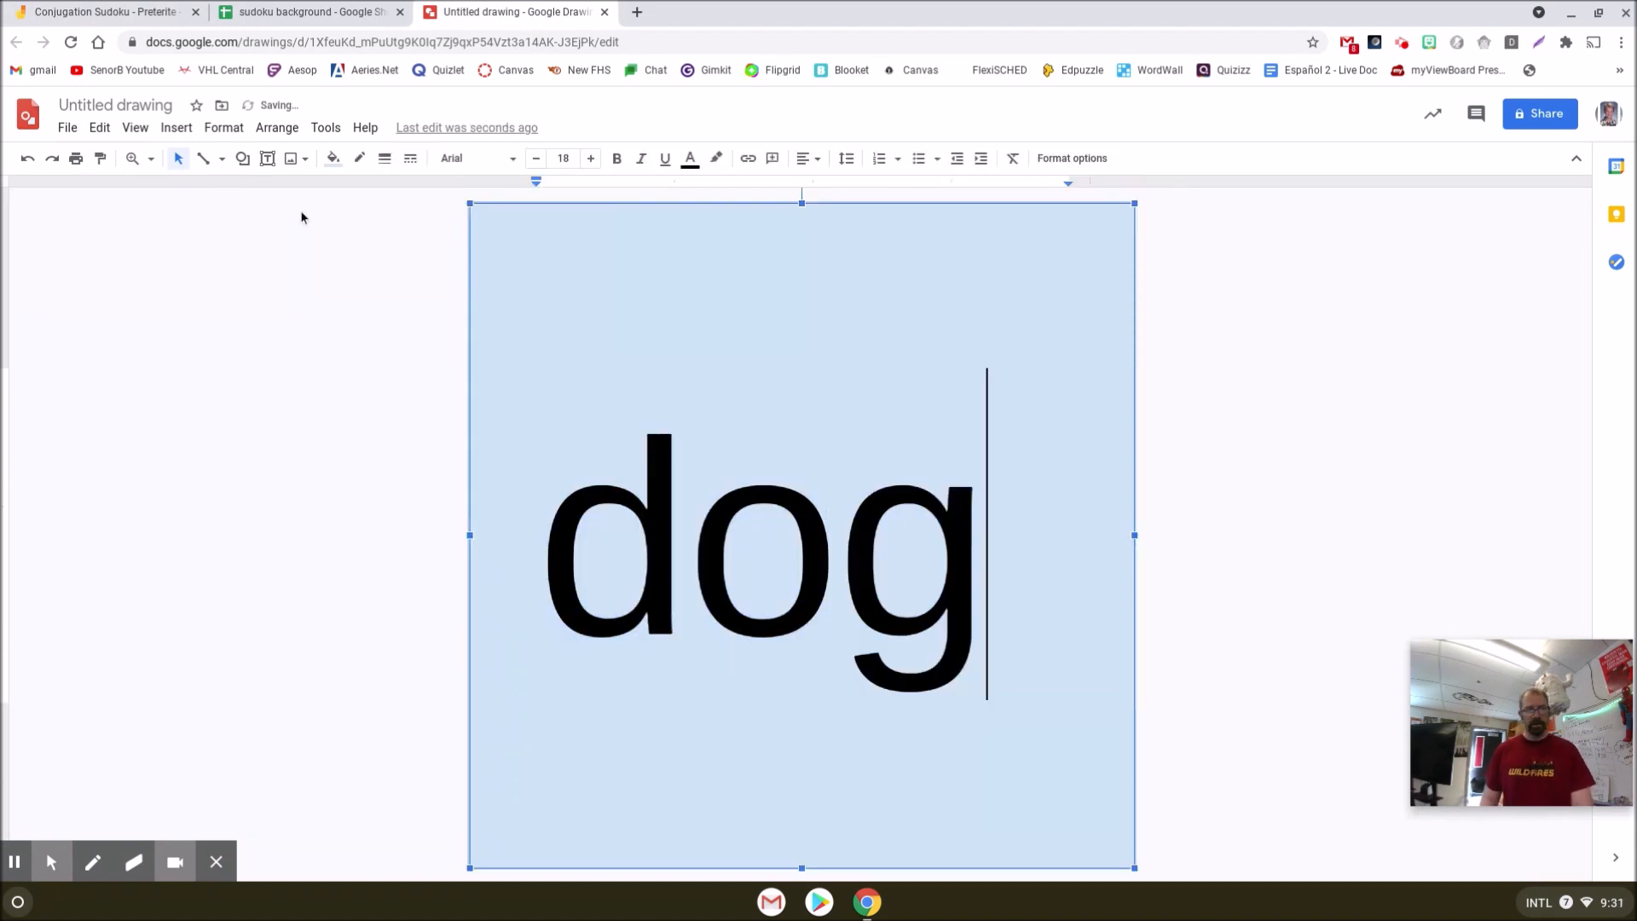
{"action": "left_click", "coordinate": [333, 160]}
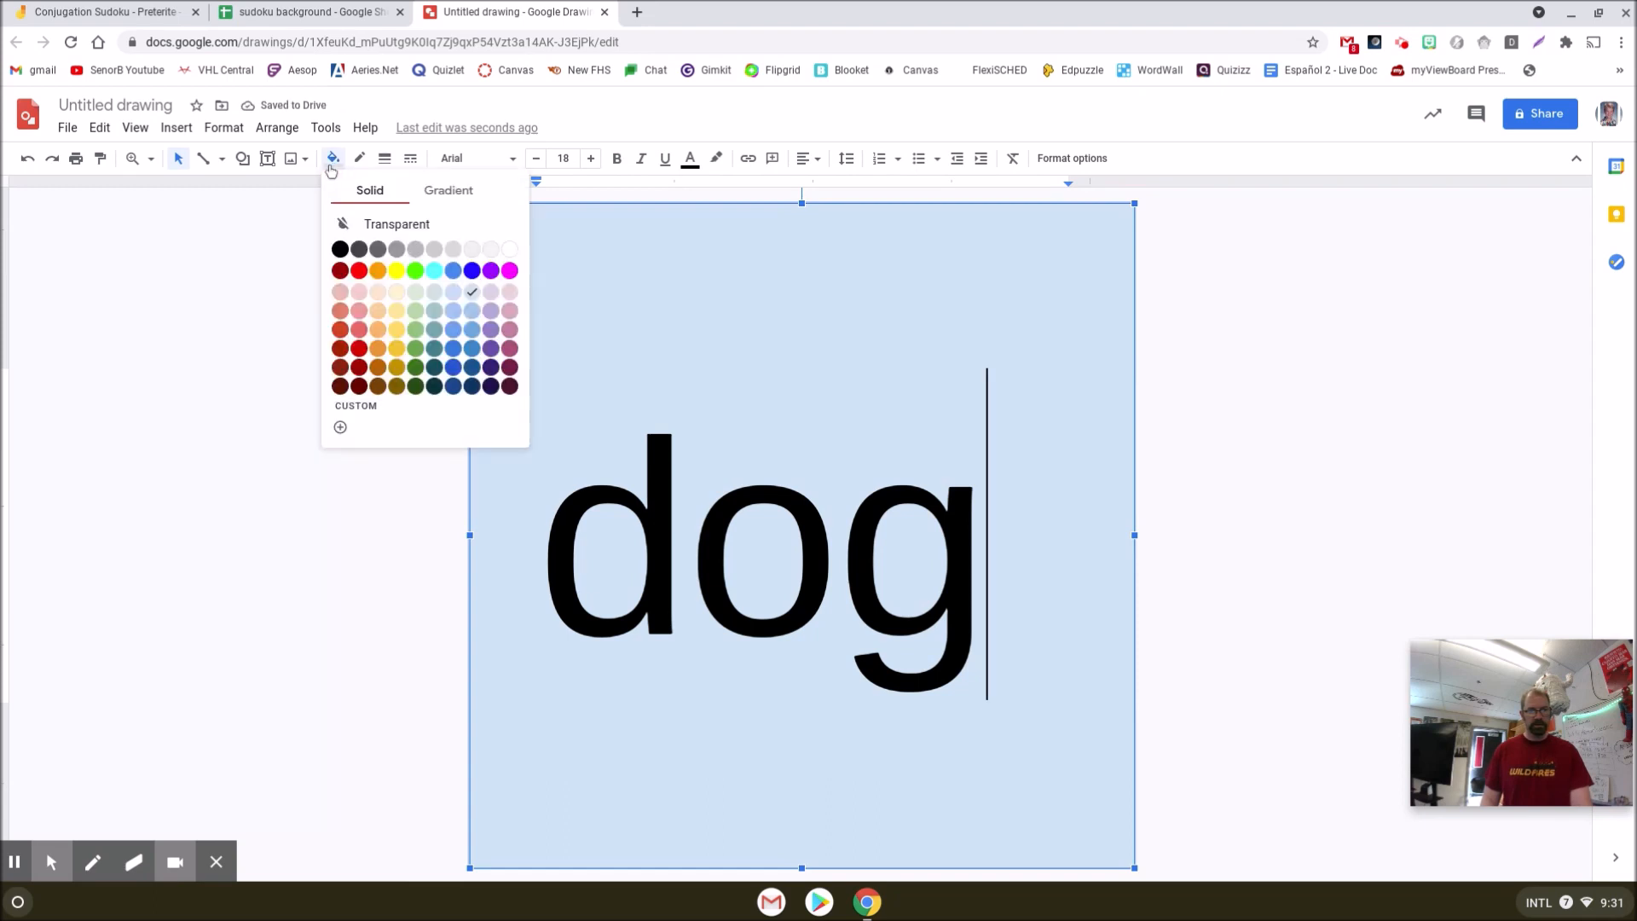
{"action": "left_click", "coordinate": [395, 272]}
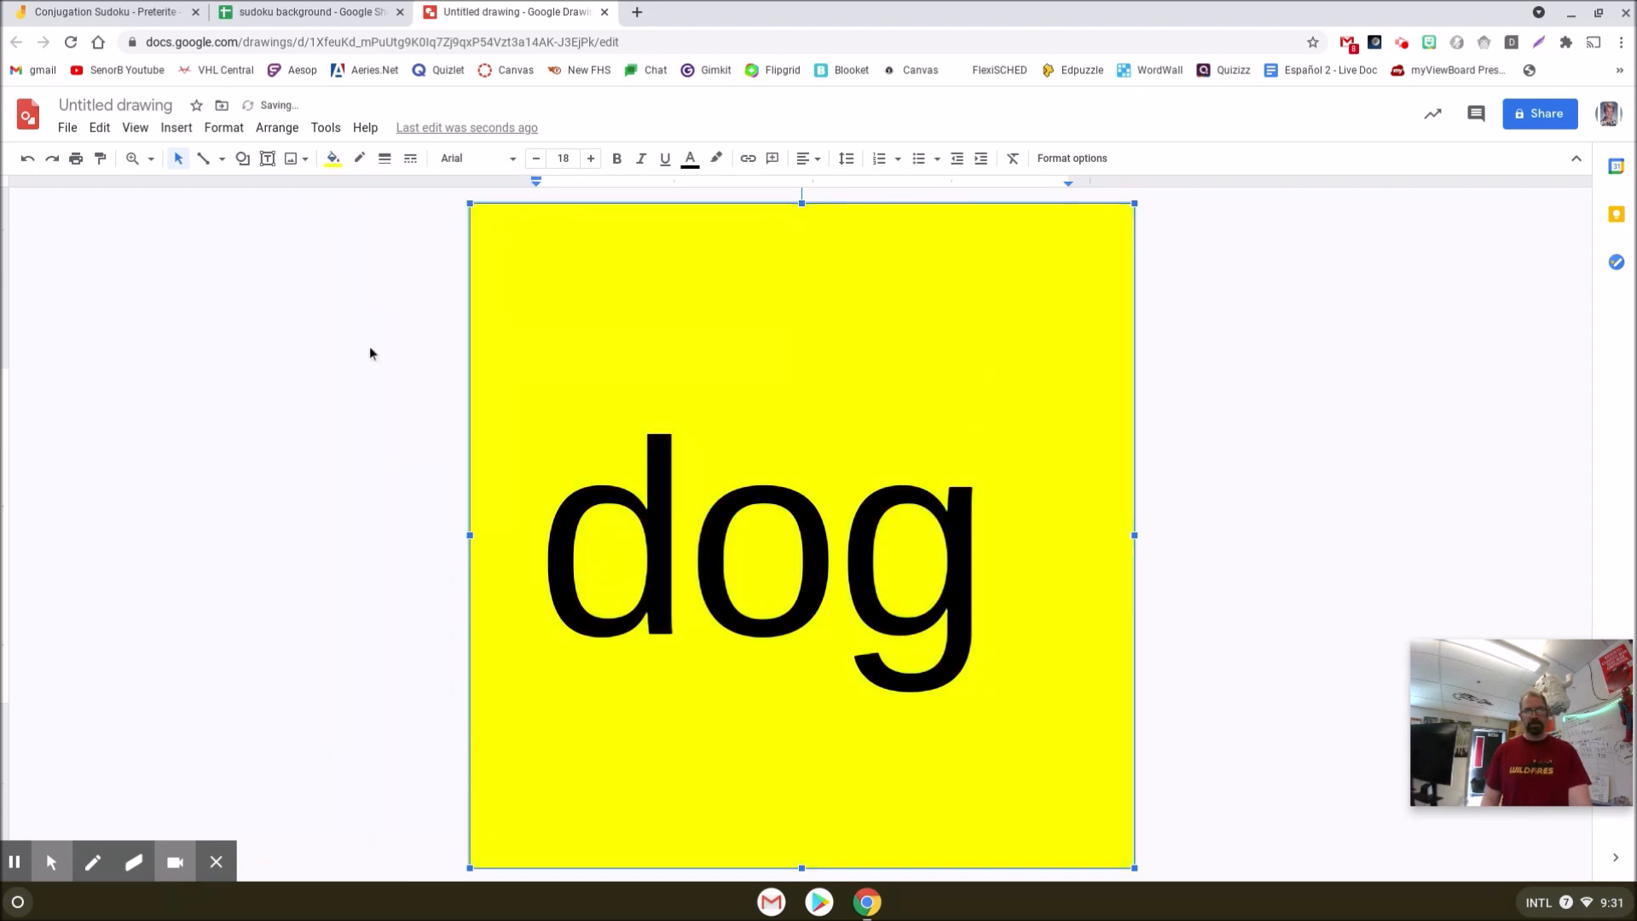
Glance at the sudoku board, return to the dog square drawing and examine its text and fill colour choices
{"action": "left_click", "coordinate": [134, 7]}
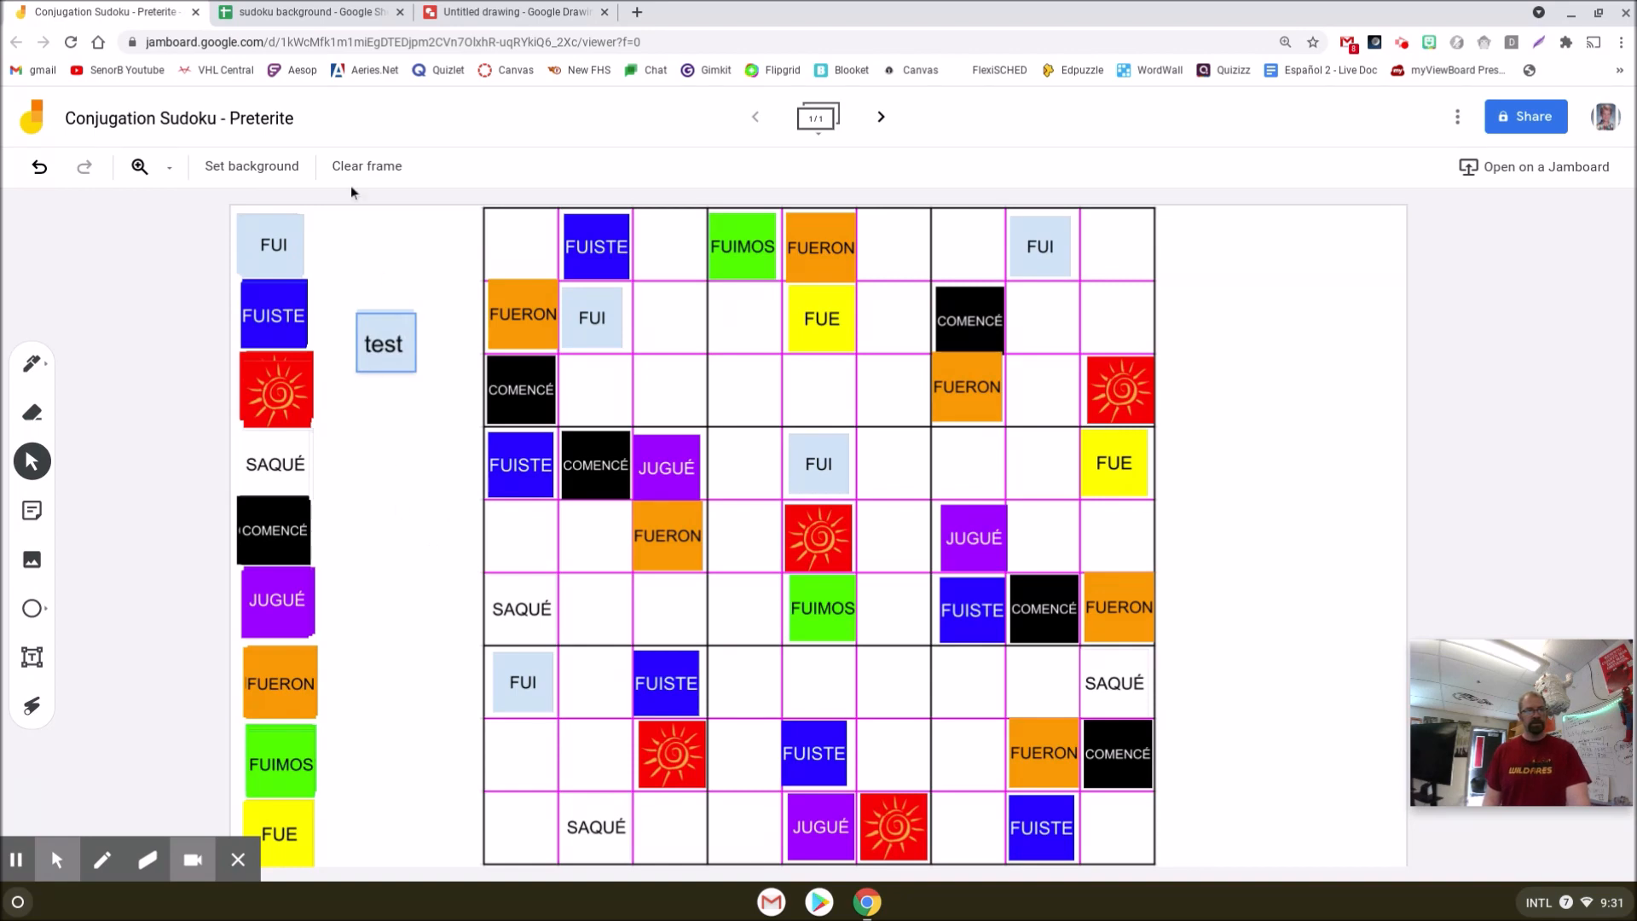
{"action": "left_click", "coordinate": [505, 12]}
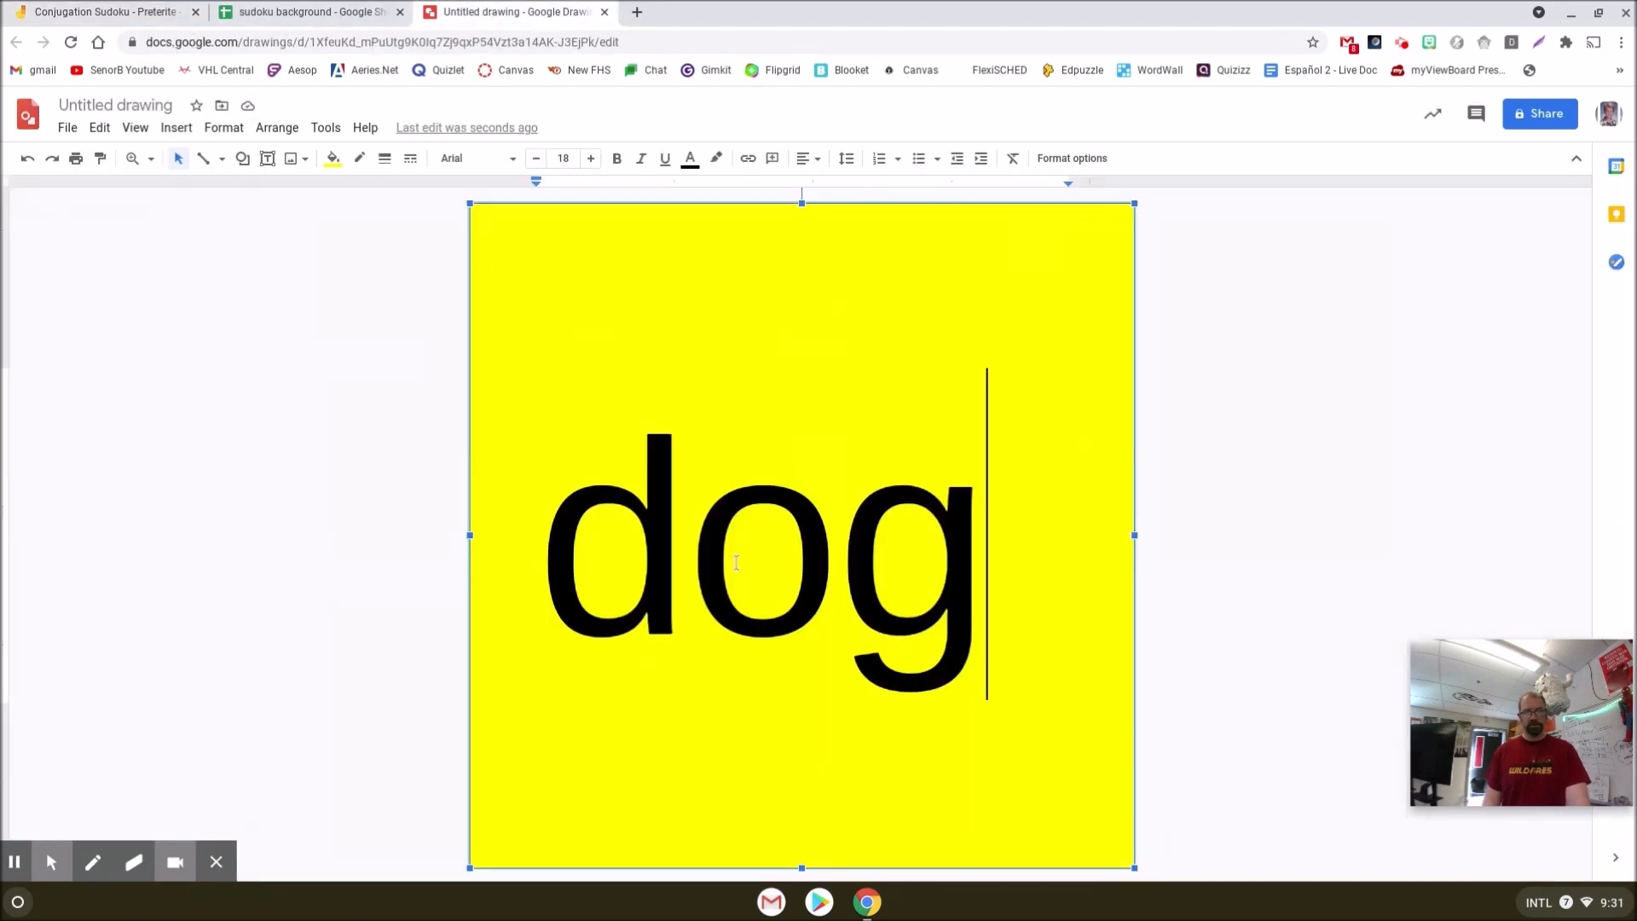
{"action": "left_click_drag", "start_coordinate": [921, 548], "coordinate": [559, 555]}
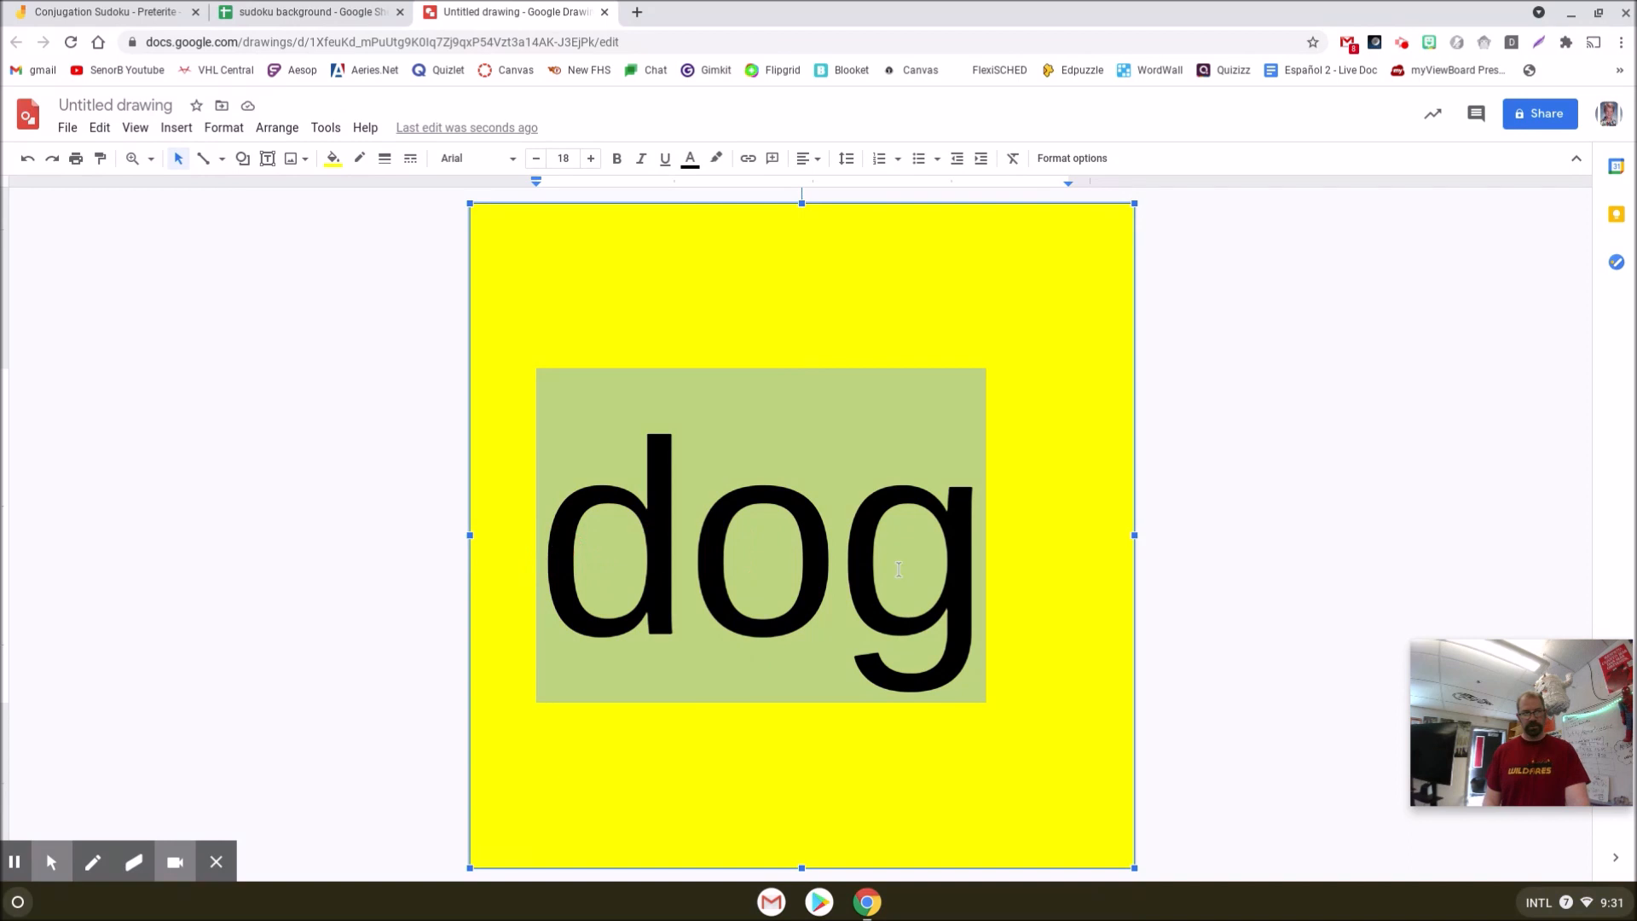
{"action": "left_click", "coordinate": [333, 158]}
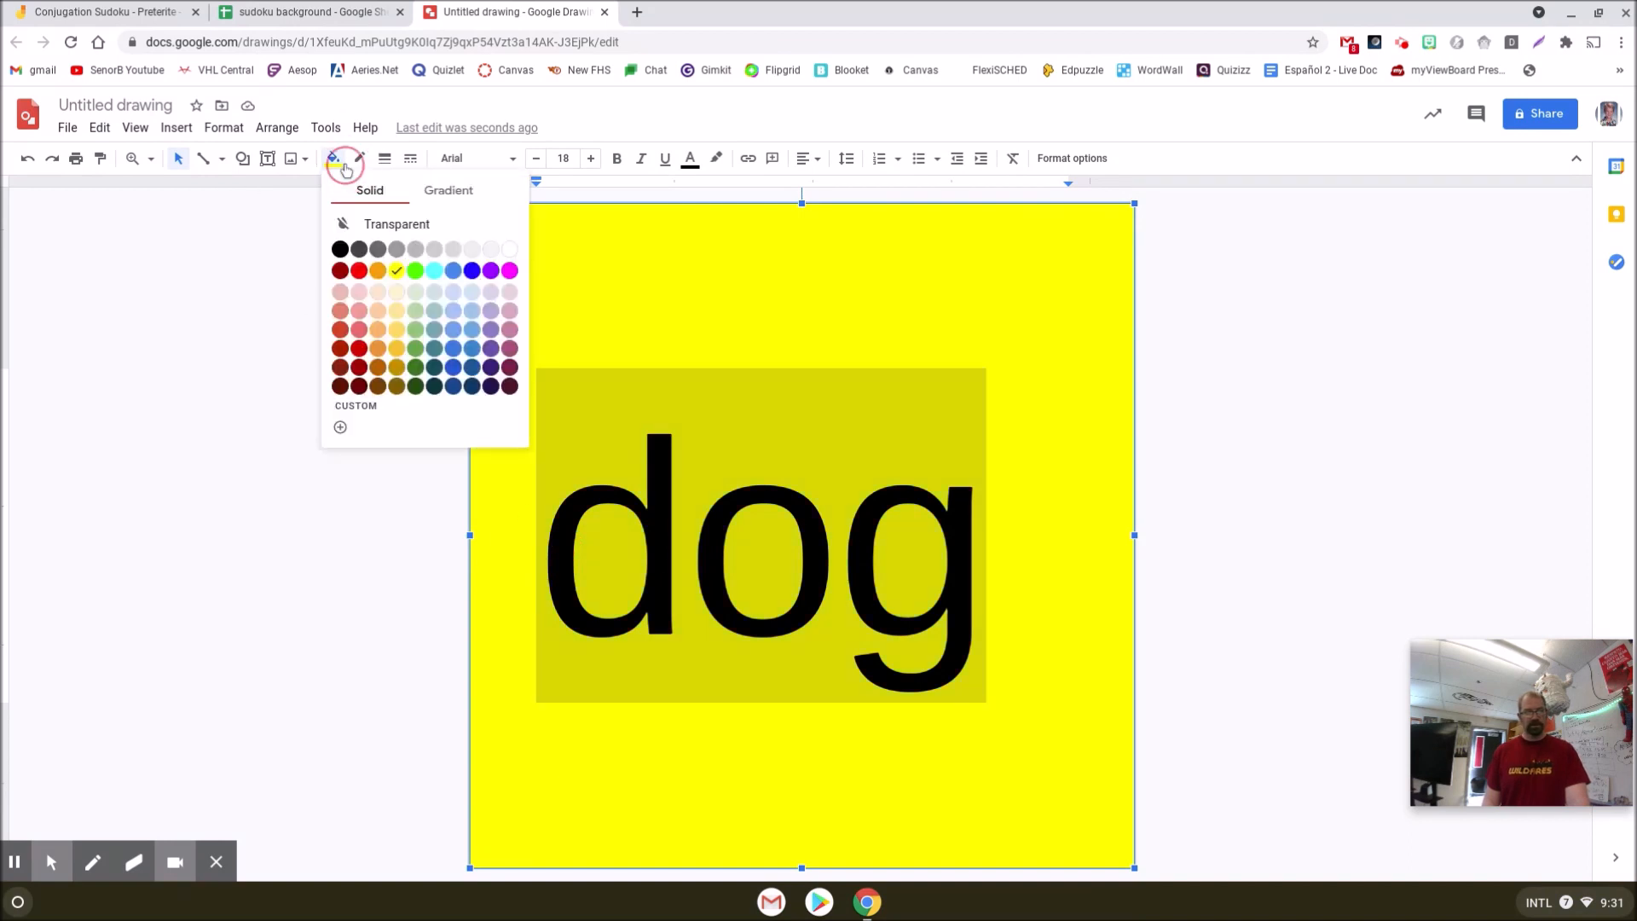
{"action": "left_click", "coordinate": [187, 376]}
Check the download options for the dog square drawing without exporting it
{"action": "left_click", "coordinate": [67, 127]}
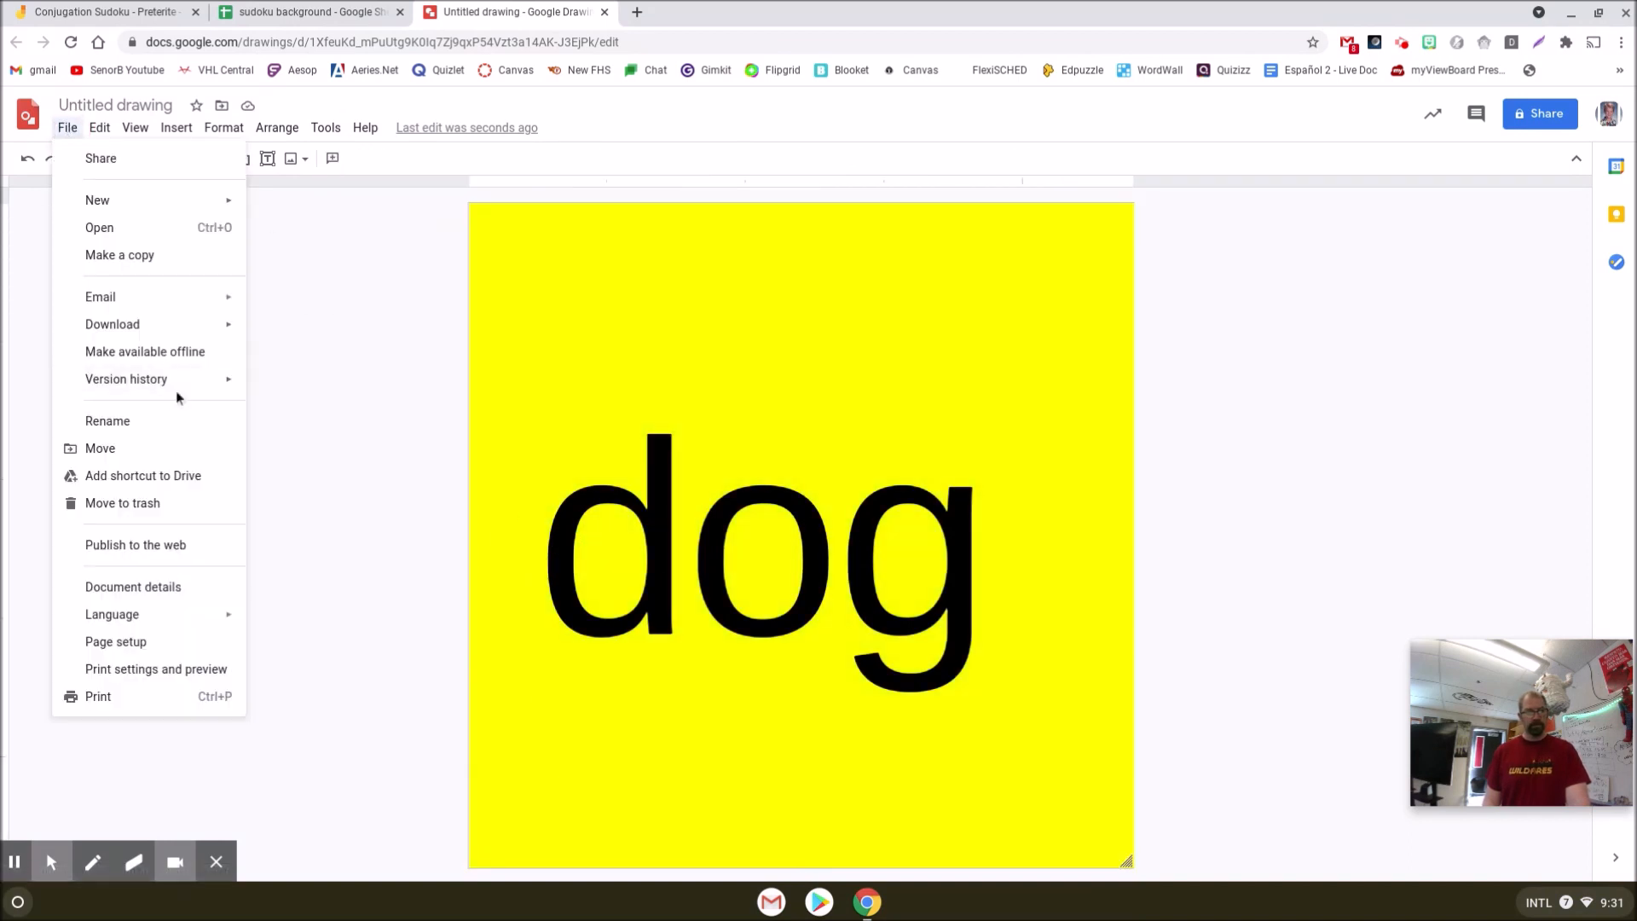
{"action": "mouse_move", "coordinate": [162, 333]}
{"action": "left_click", "coordinate": [298, 364]}
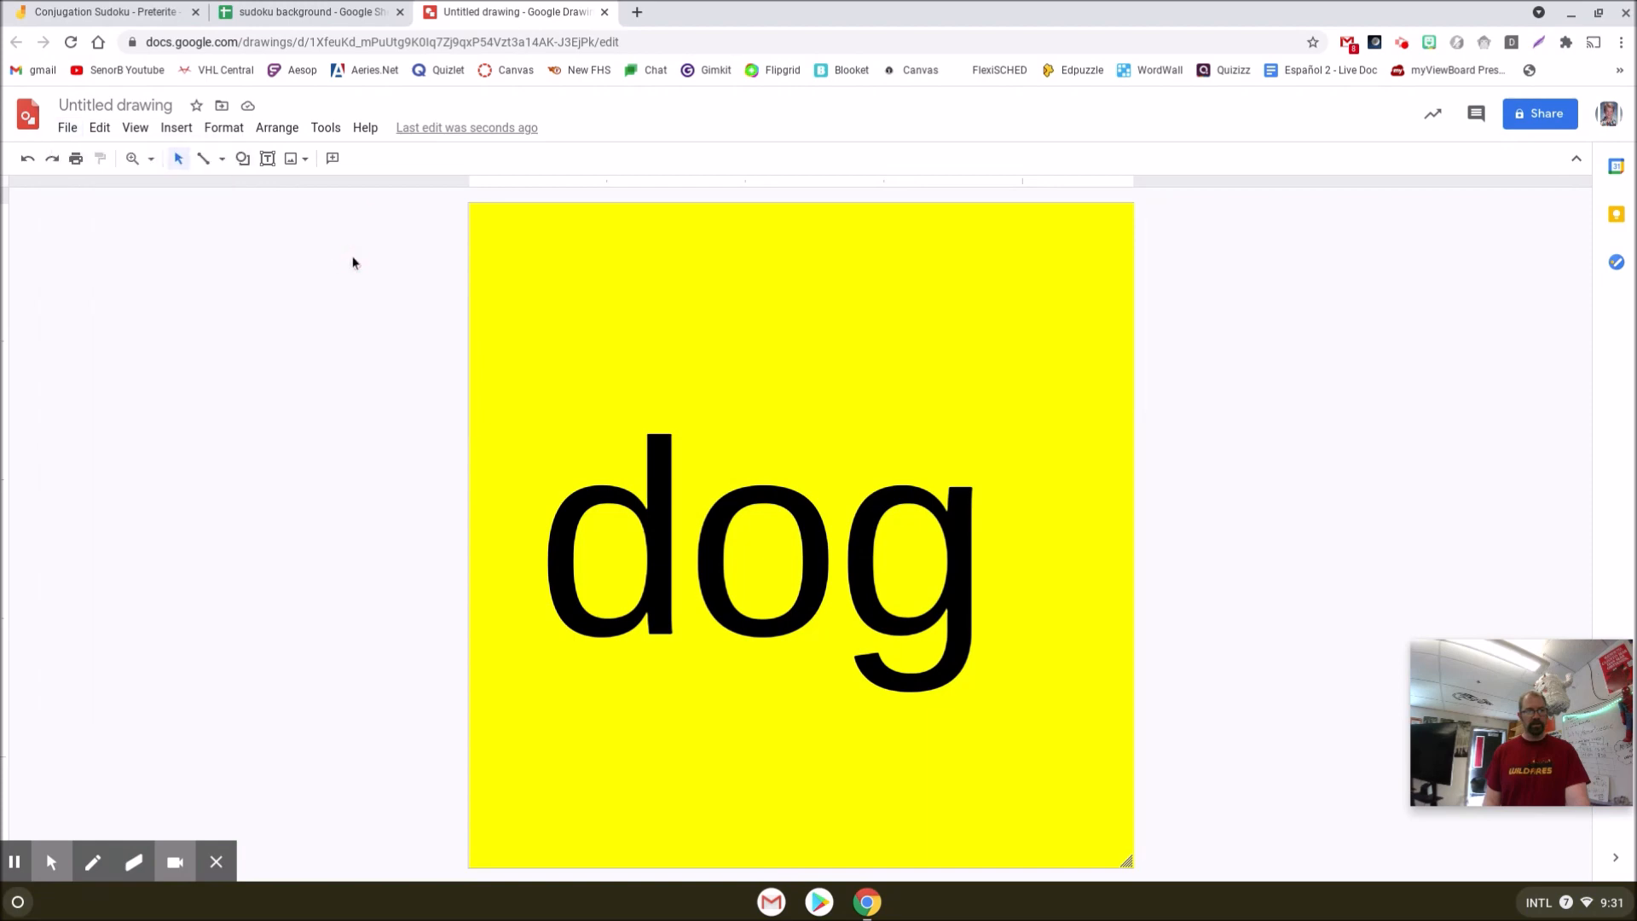
Switch to the Conjugation Sudoku board and view the image upload dialog without adding a file
{"action": "left_click", "coordinate": [107, 12]}
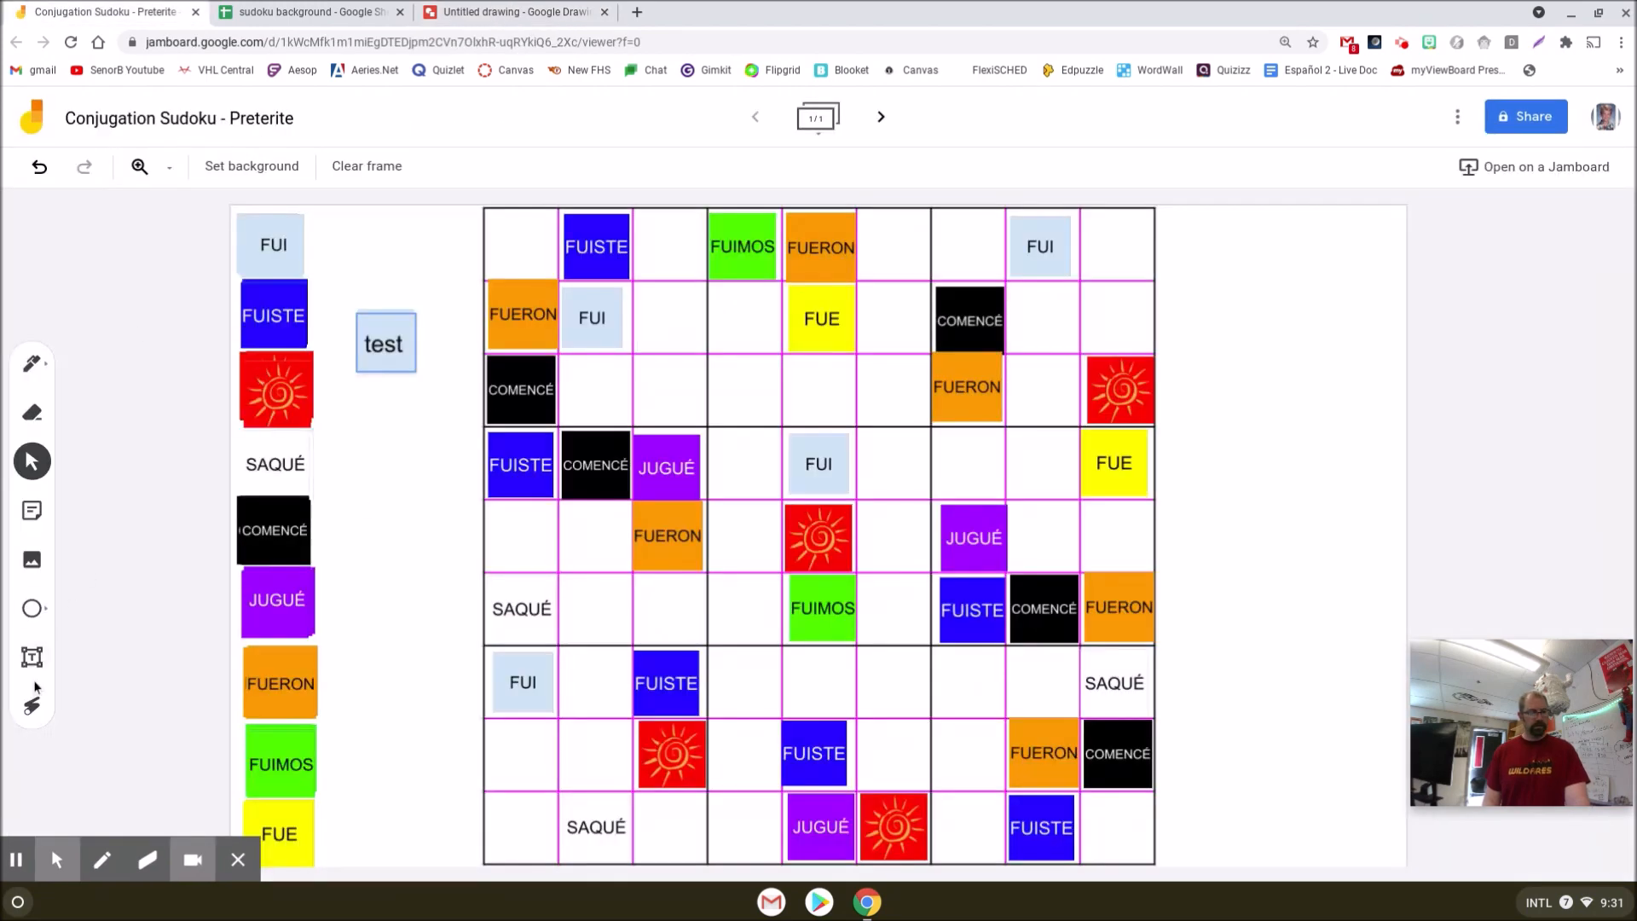
{"action": "left_click", "coordinate": [32, 560]}
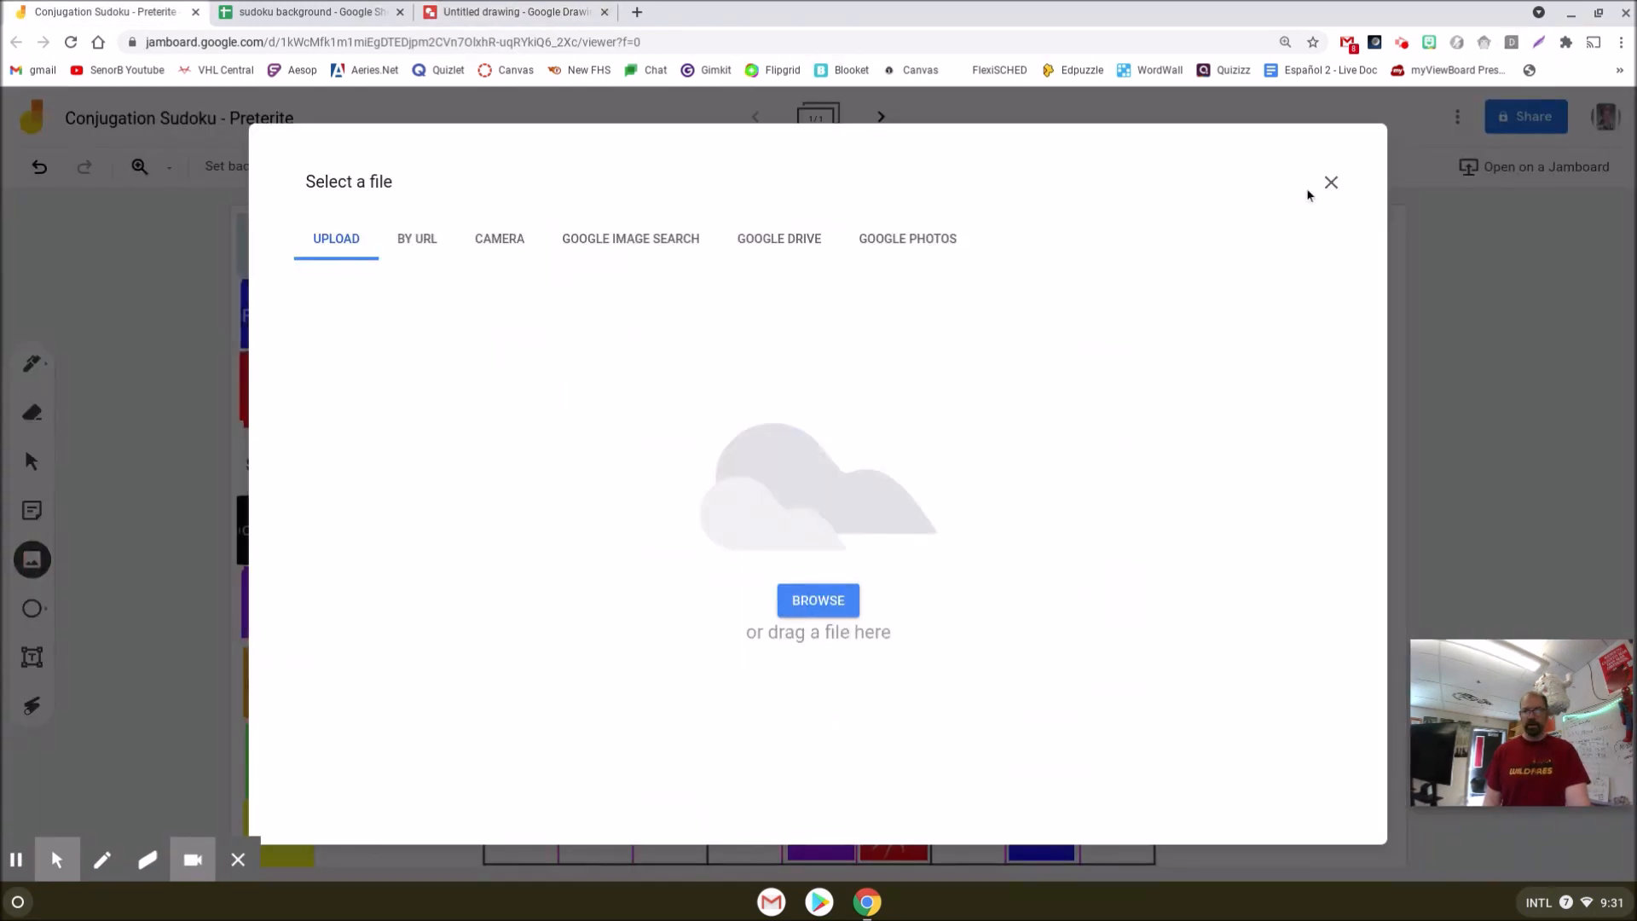
{"action": "left_click", "coordinate": [1333, 185]}
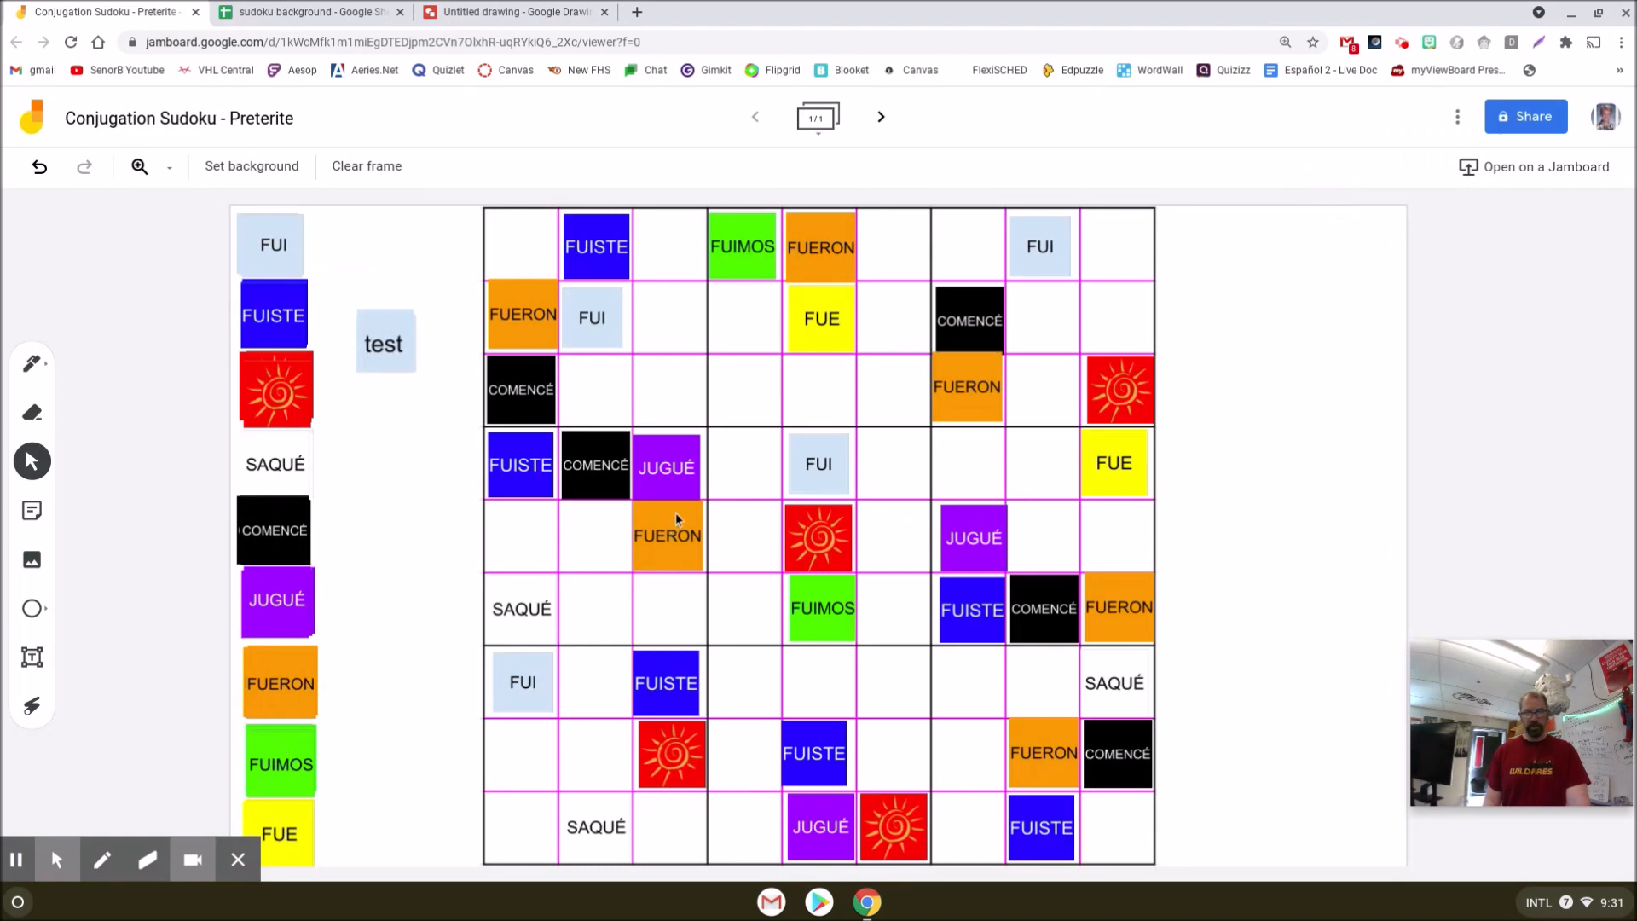